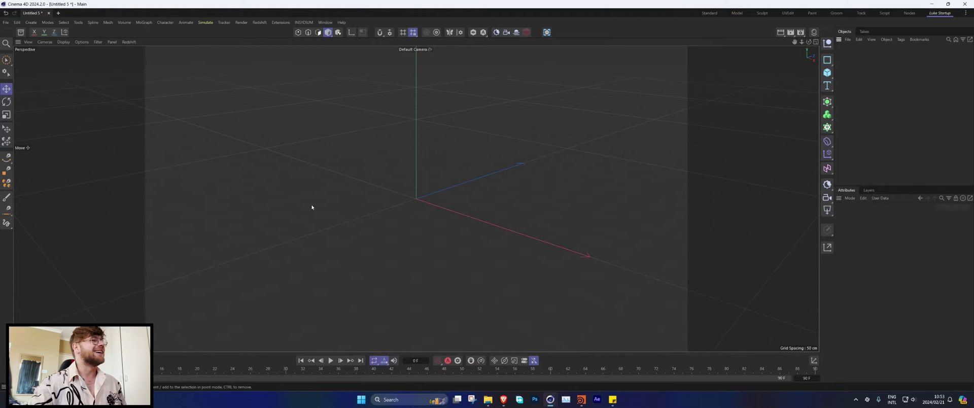
- Add the On Road Tire asset to the scene and raise it along the vertical axis
key(shift+c)
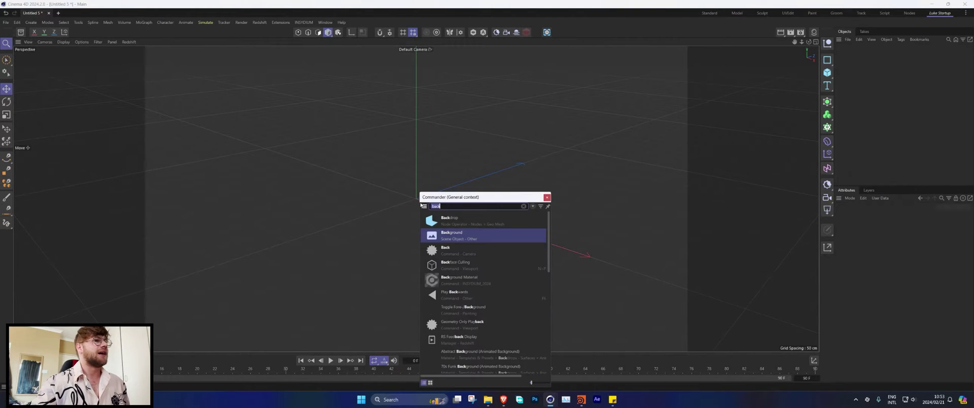
text(tire)
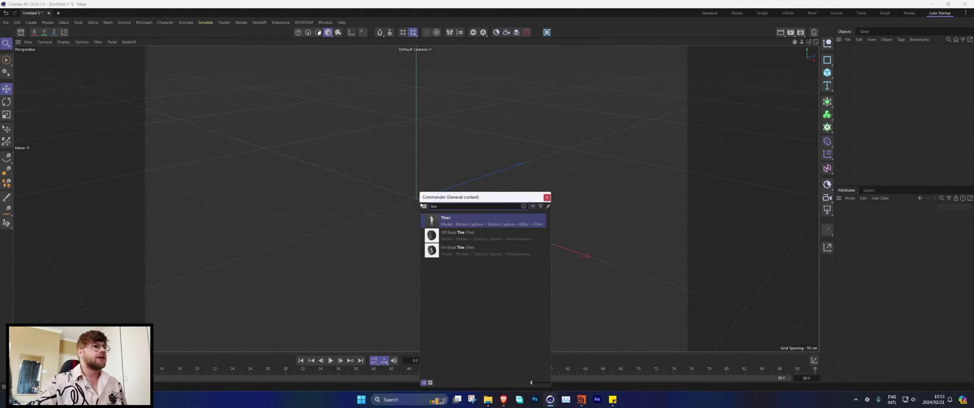
double_click(437, 252)
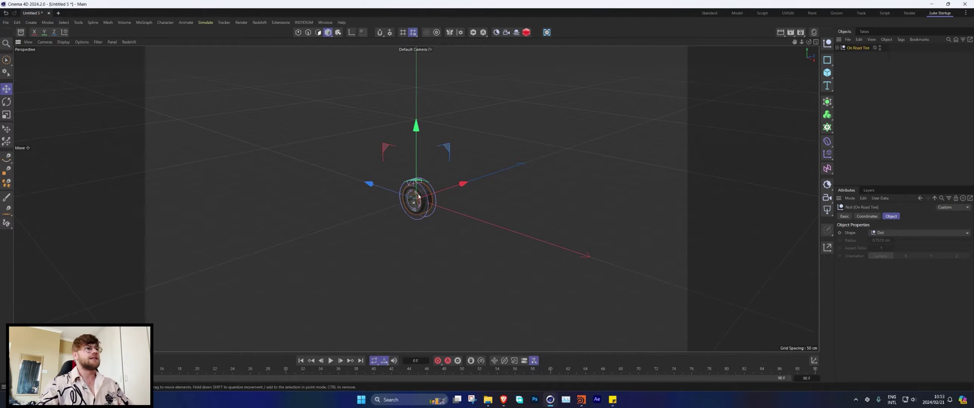
alt+right_drag(419, 197, 522, 167)
alt+drag(421, 212, 484, 193)
drag(387, 223, 389, 152)
- Expand the On Road Tire hierarchy and hide its Bend deformer in the viewport and render
click(838, 48)
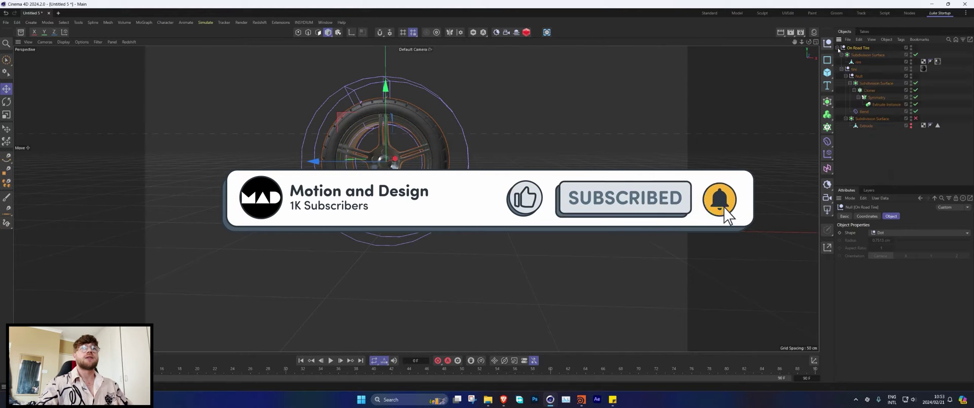
alt+double_click(911, 112)
alt+drag(472, 146, 375, 152)
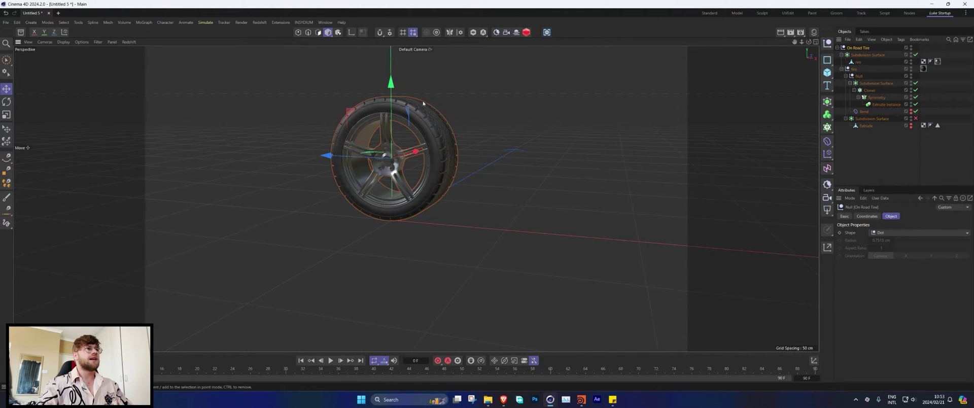
- Display the wireframe lines to examine the tread's mesh density, and return to Gouraud shading without lines
key(n)
key(b)
alt+right_drag(423, 123, 552, 100)
alt+drag(552, 100, 406, 126)
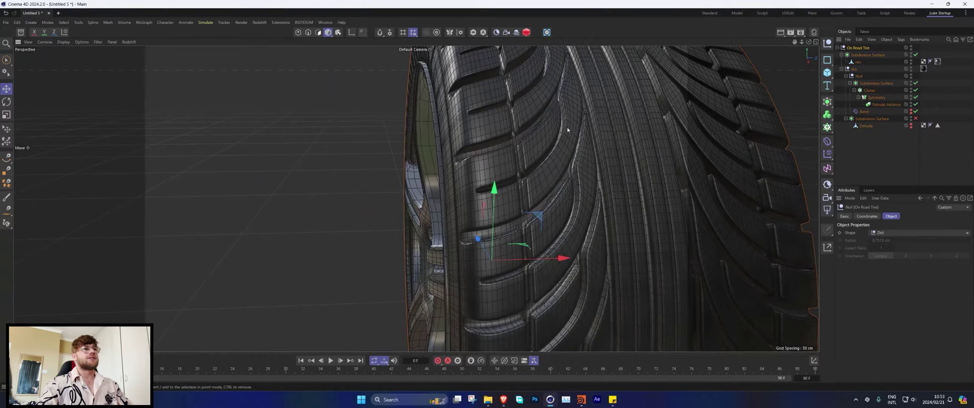
alt+right_drag(647, 134, 570, 165)
alt+drag(618, 150, 687, 145)
alt+middle_drag(606, 161, 523, 155)
key(n)
key(a)
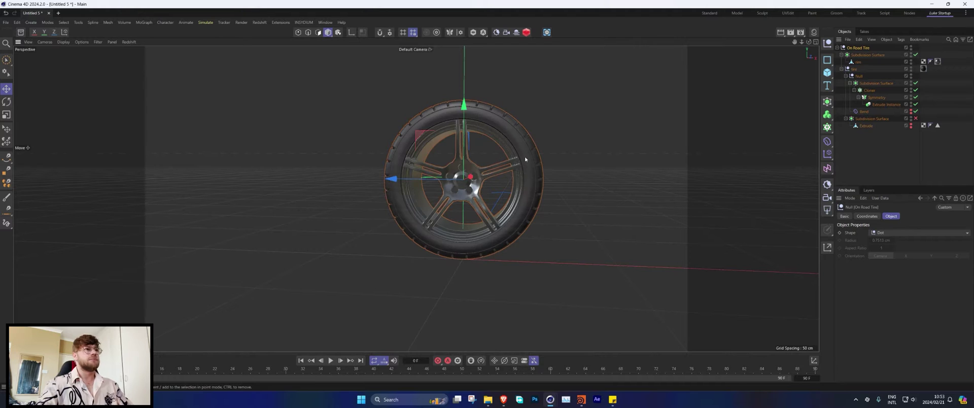
- Separate the rubber tire null from the On Road Tire group and hide the group in the viewport and render
click(866, 54)
click(854, 69)
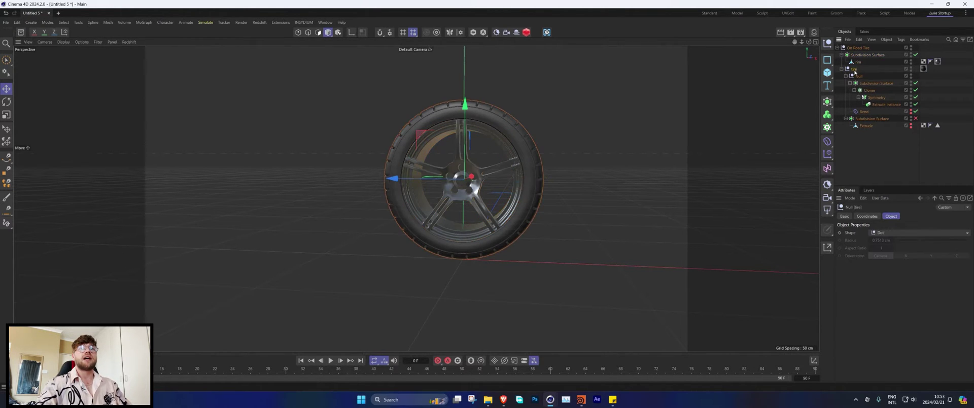
drag(862, 47, 852, 131)
click(838, 111)
alt+double_click(907, 112)
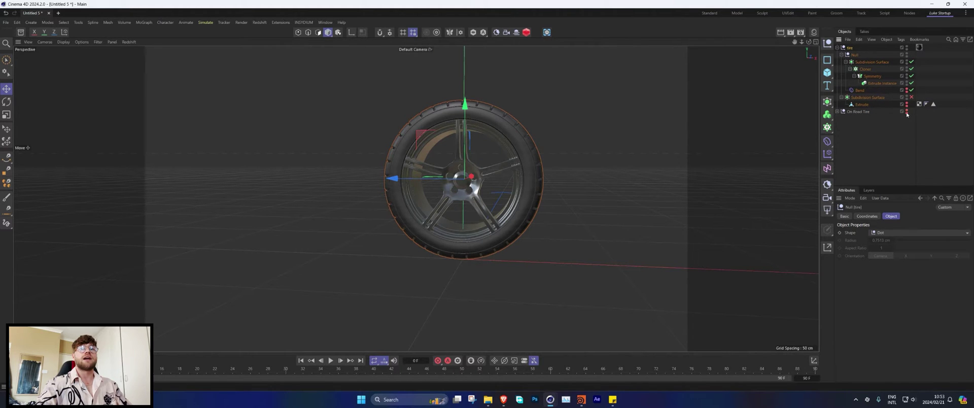
click(838, 47)
- Nest the tire null inside a Volume Builder and wrap that in a Volume Mesher
click(828, 116)
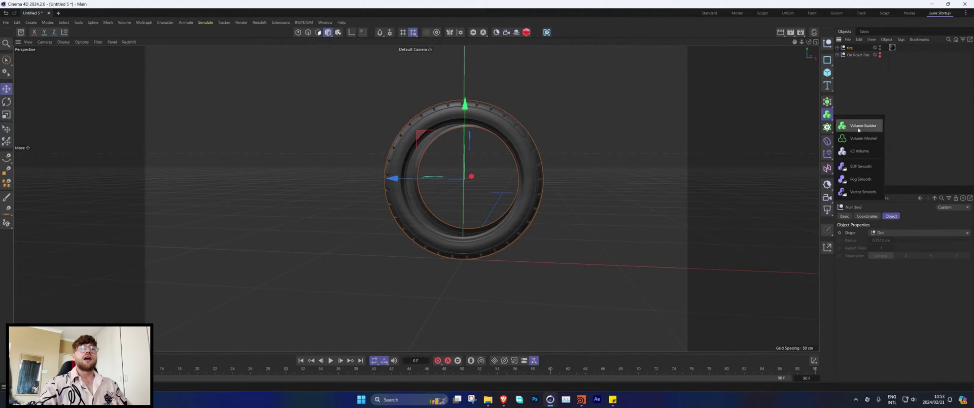
alt+click(860, 126)
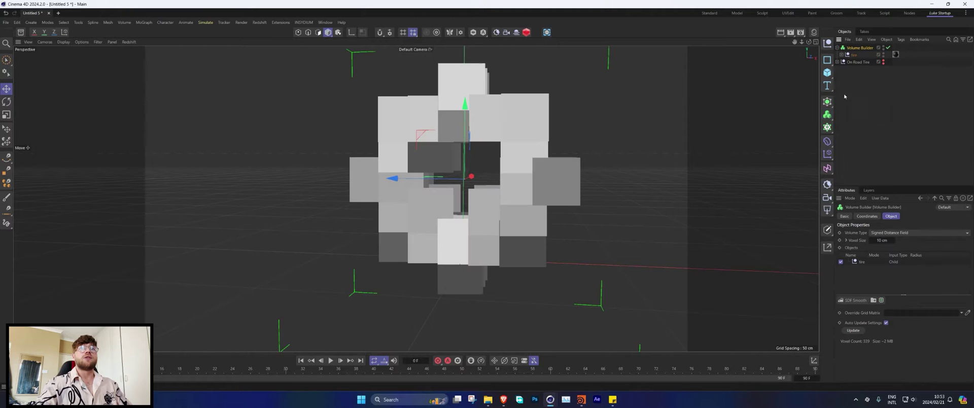
click(827, 116)
alt+click(858, 135)
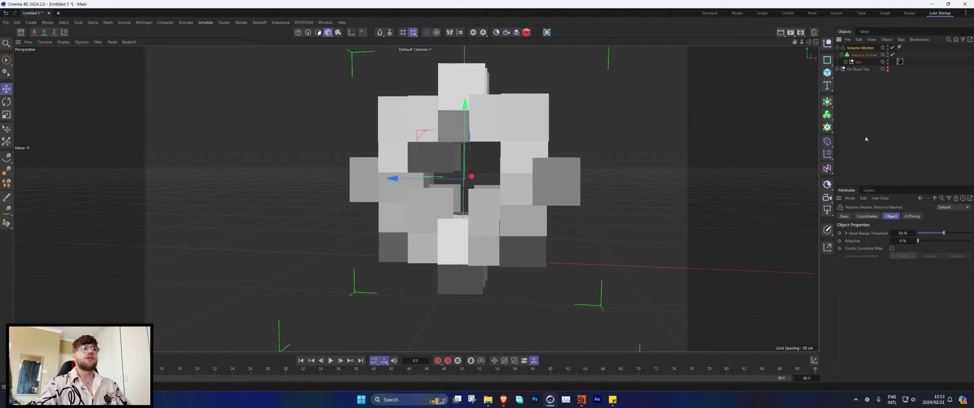
- Set the Volume Builder's voxel size to 1 cm and the Volume Mesher's voxel range threshold to 72%
click(862, 58)
drag(876, 240, 920, 245)
text(1)
click(905, 155)
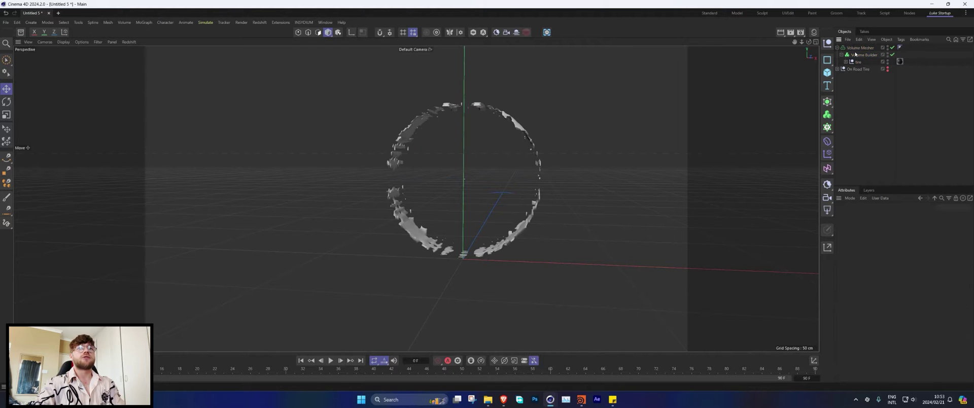
click(857, 47)
drag(944, 234, 956, 233)
mouse_move(498, 134)
alt+mouse_down()
mouse_move(416, 156)
mouse_move(574, 142)
mouse_move(492, 148)
mouse_move(509, 151)
alt+mouse_up()
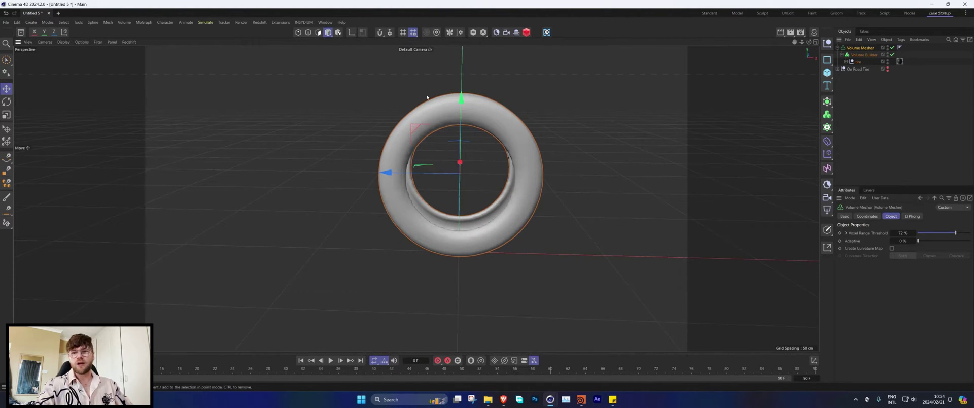
- Convert the Volume Mesher hierarchy into a single polygon object with Connect Objects + Delete
right_click(848, 48)
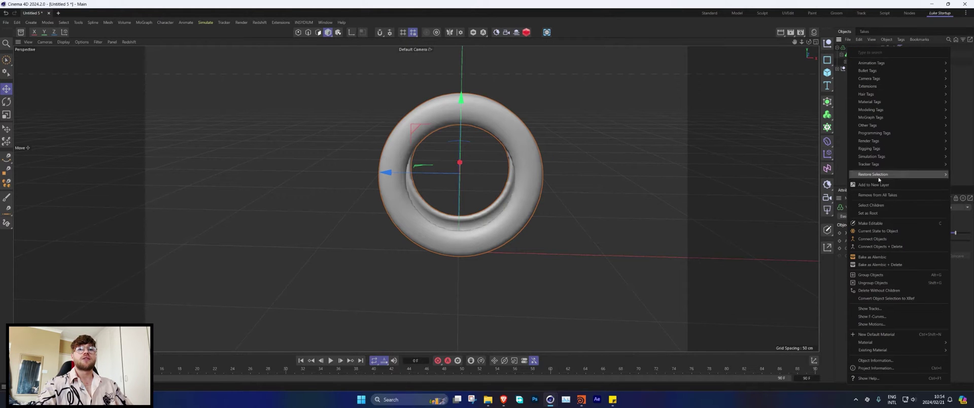
click(873, 248)
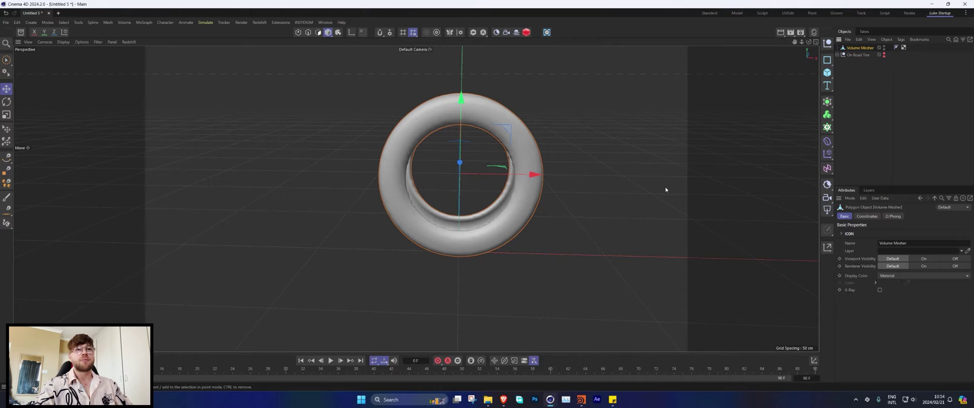
click(842, 103)
- Put the volume mesh under a Remesh generator and set its mesh density to 50%
click(829, 102)
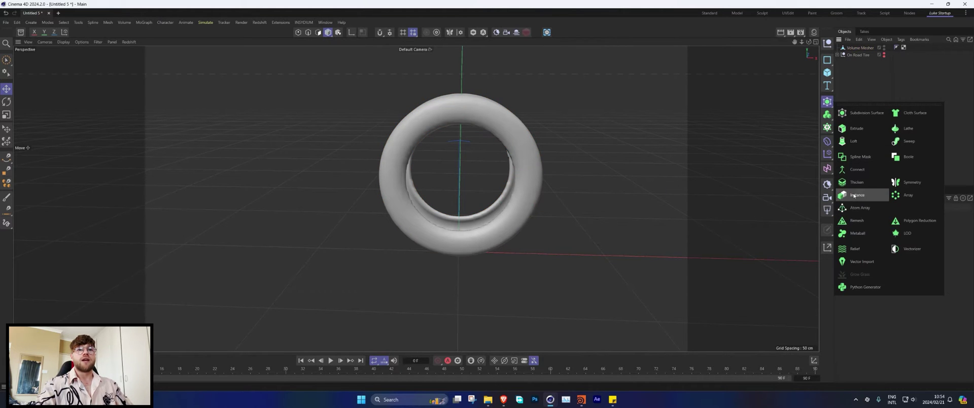
click(857, 220)
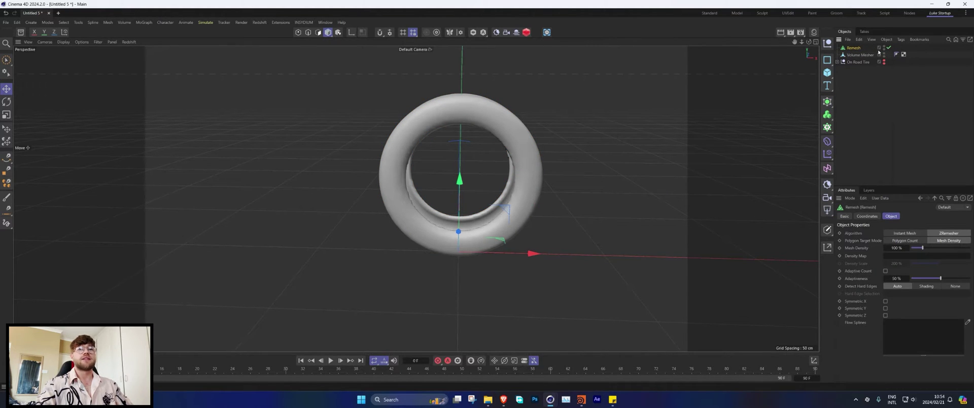
drag(876, 51, 874, 48)
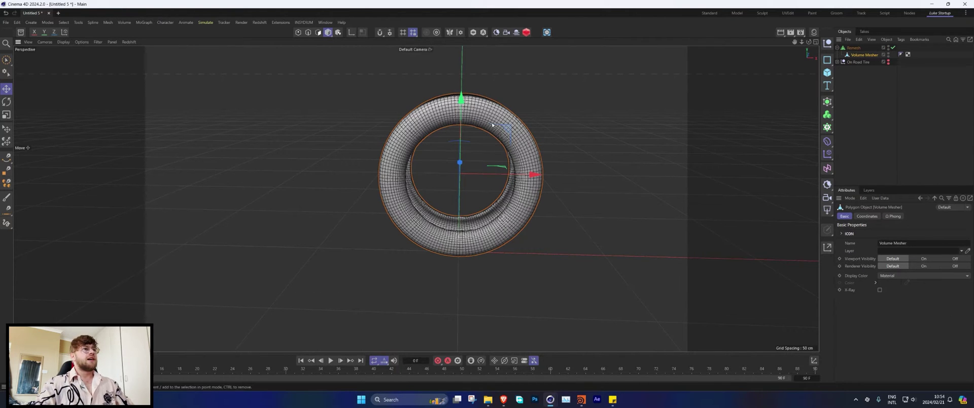
click(854, 48)
double_click(898, 248)
text(50)
key(Return)
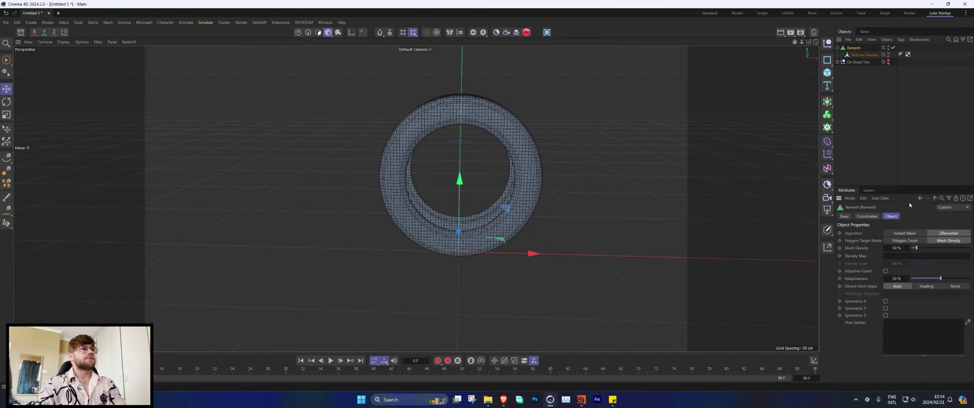
- Collapse the Remesh generator into one mesh with Connect Objects + Delete and unhide the On Road Tire group
alt+drag(521, 171, 455, 138)
right_click(855, 48)
click(878, 248)
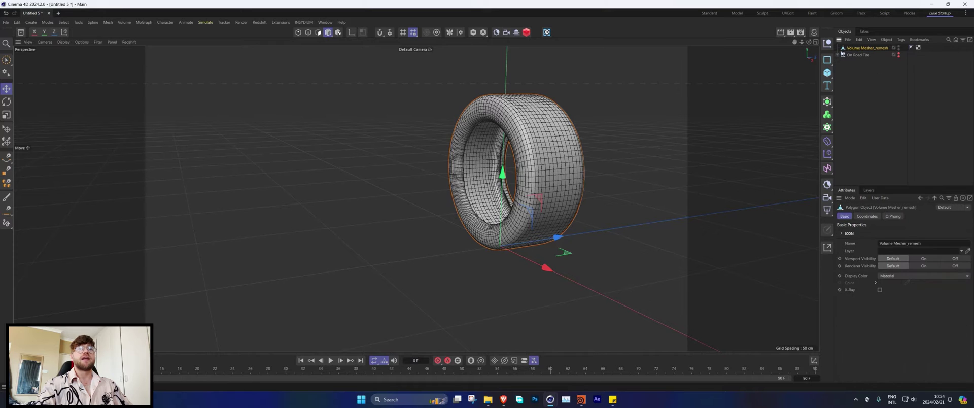
mouse_move(589, 181)
alt+mouse_down()
mouse_move(589, 168)
mouse_move(597, 171)
alt+mouse_up()
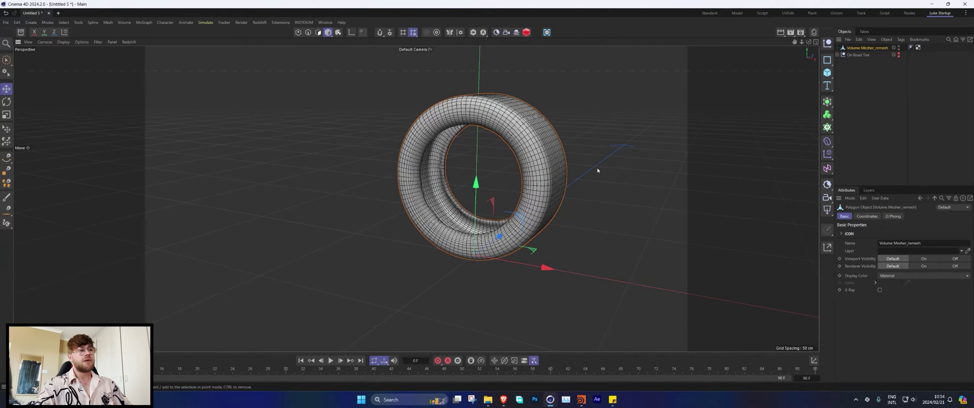
alt+click(899, 54)
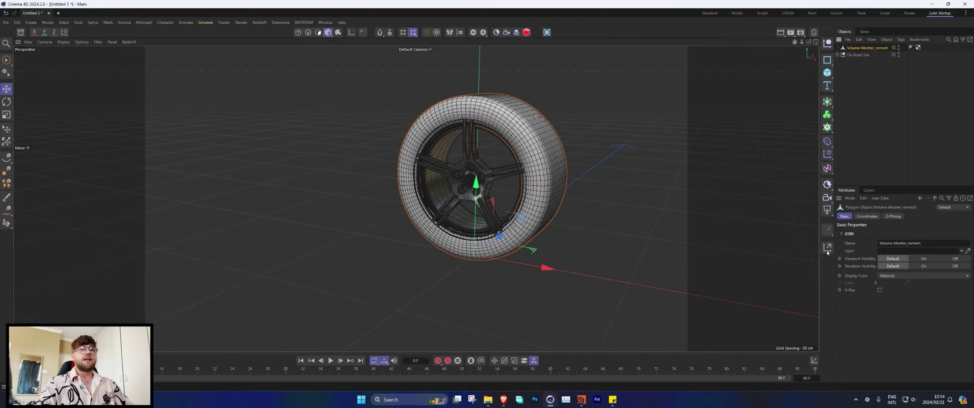
- Center the remeshed tire's axis on all its points with Axis Center
click(829, 231)
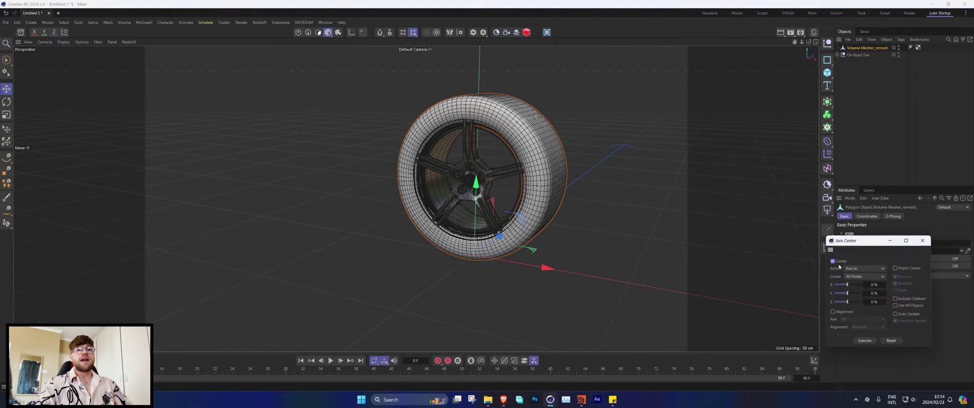
click(865, 341)
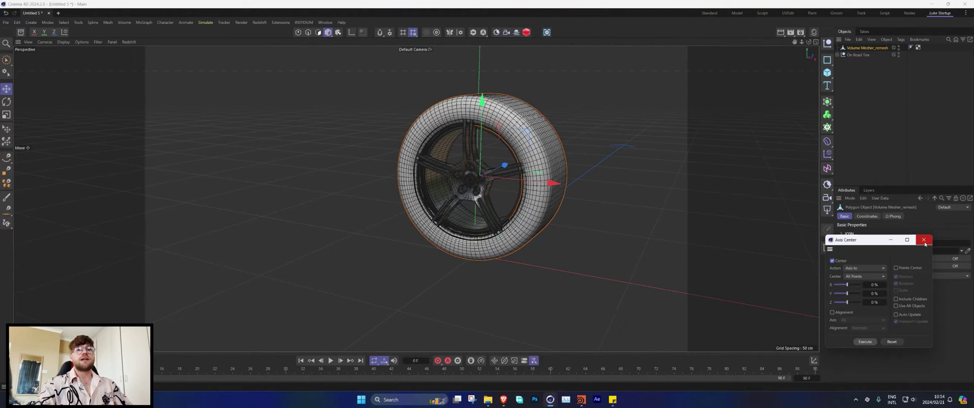
click(923, 240)
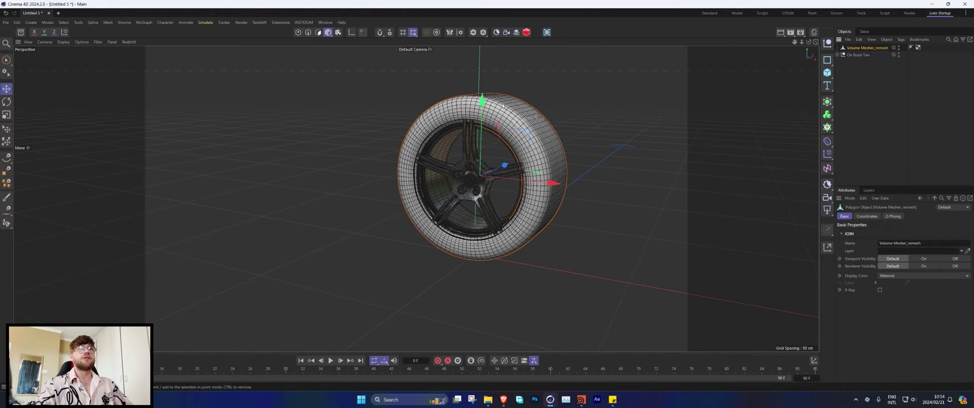
key(shift+c)
text(axis c)
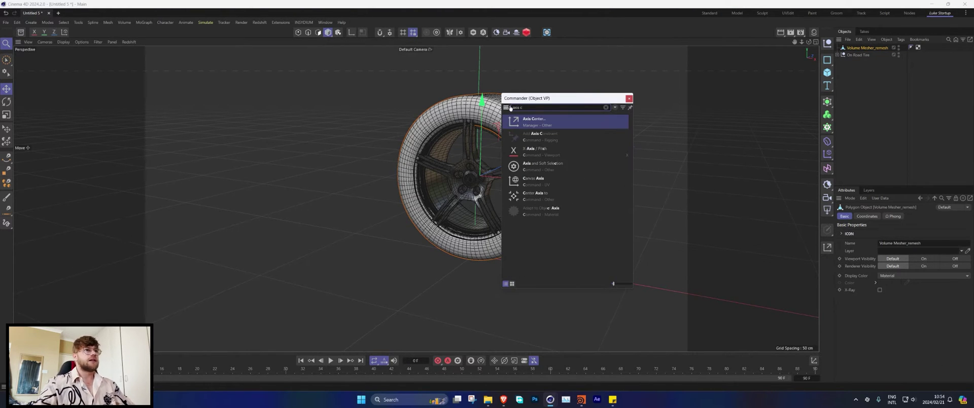
double_click(540, 123)
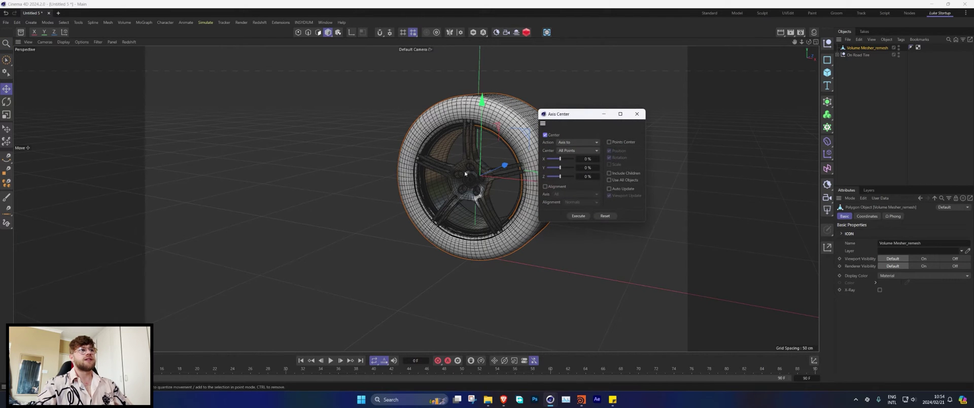
click(637, 114)
- Examine how closely the remeshed tire fits the original wheel and tread from several angles
key(t)
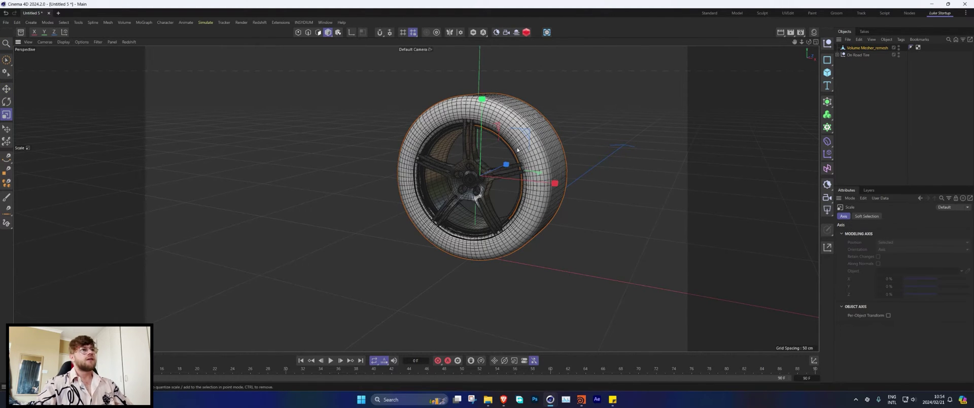
alt+drag(517, 148, 502, 136)
scroll(419, 143, up, 5)
alt+drag(437, 113, 429, 125)
scroll(428, 125, down, 10)
alt+drag(448, 163, 568, 114)
- Hide the On Road Tire group and keyframe the remeshed tire's bank rotation at 0° on frame 0
click(857, 48)
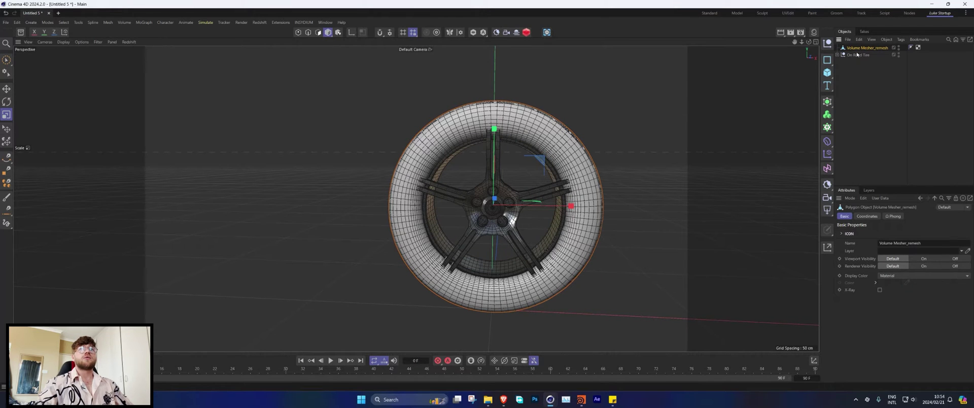
click(867, 216)
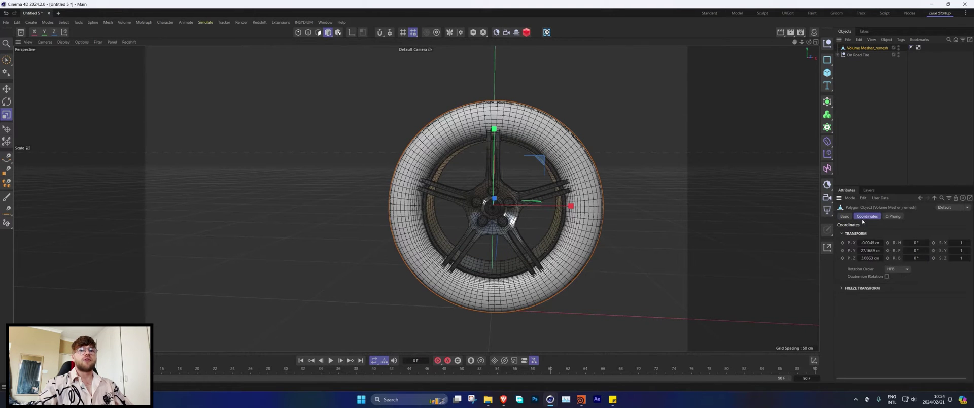
click(899, 54)
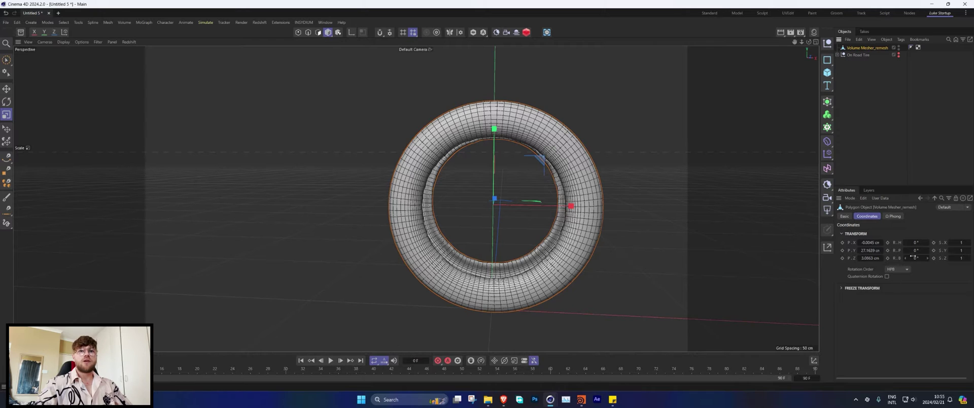
click(888, 258)
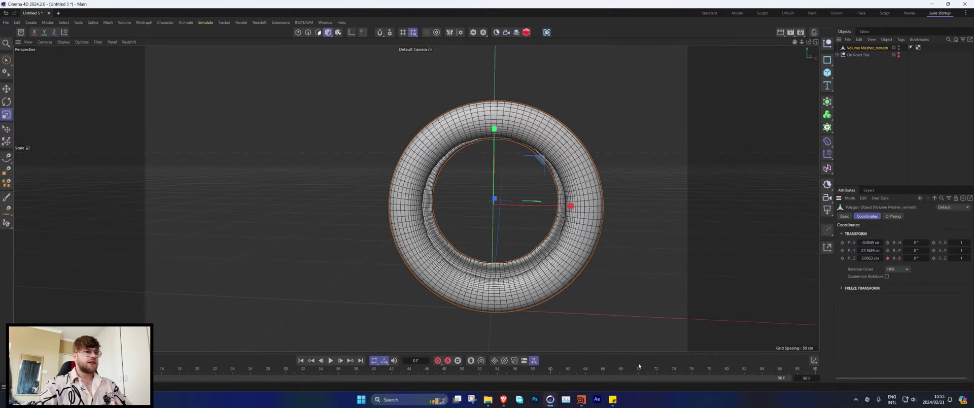
- Keyframe the remeshed tire's bank rotation at 1138° on frame 60
click(555, 369)
drag(916, 259, 944, 258)
click(887, 258)
- Try copying the remeshed tire's 1138° bank rotation to the On Road Tire group and keyframing it
click(916, 258)
key(ctrl+c)
click(858, 55)
click(917, 258)
key(ctrl+v)
click(888, 258)
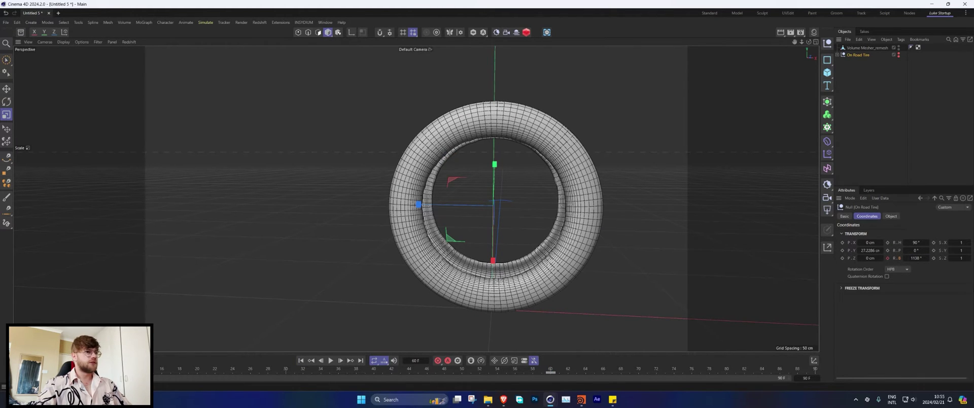
- Set the On Road Tire group's bank rotation to 0° on frame 60
click(916, 258)
key(Return)
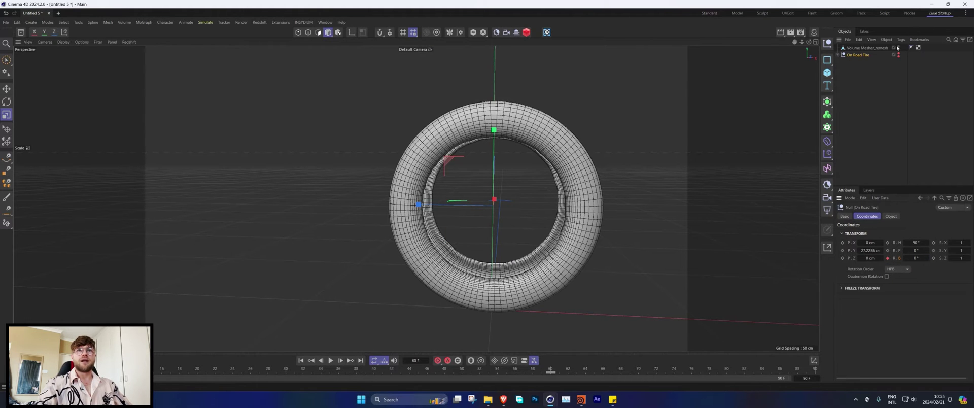
- Show the On Road Tire group and play the animation to check the wheel's rotation axis
key(F8)
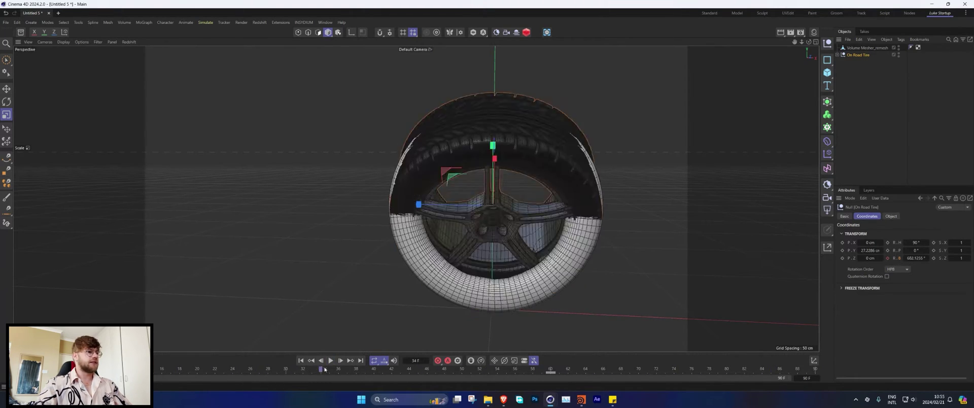
click(284, 370)
click(865, 82)
click(857, 55)
key(shift+f)
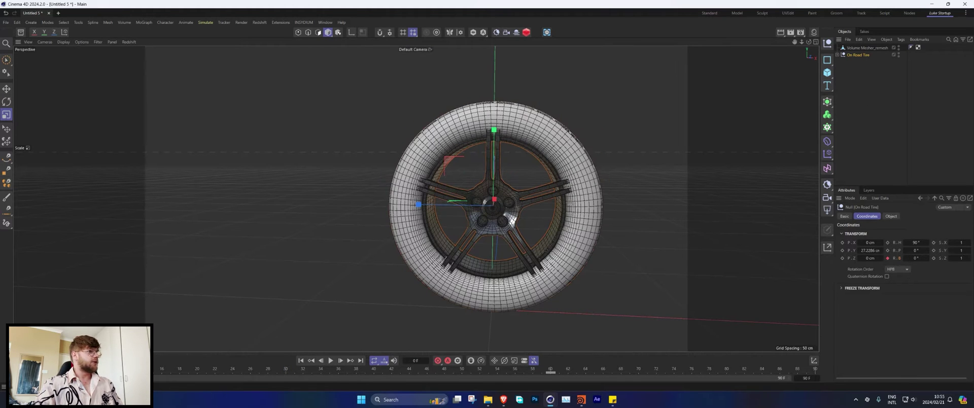
- Delete the On Road Tire group's bank rotation track and test rotating the group by its pitch
right_click(896, 259)
mouse_move(908, 258)
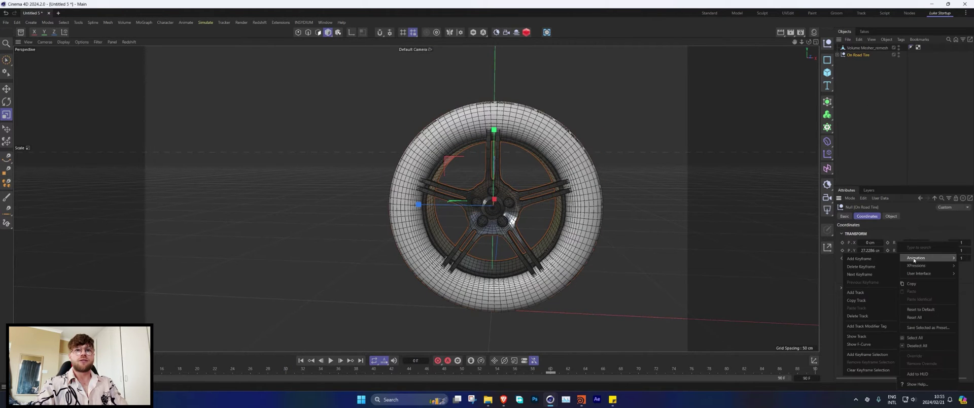
click(856, 317)
drag(915, 253, 935, 252)
key(ctrl+z)
- Keyframe the On Road Tire group's pitch rotation at 1138° on frame 60 and play the animation
click(871, 48)
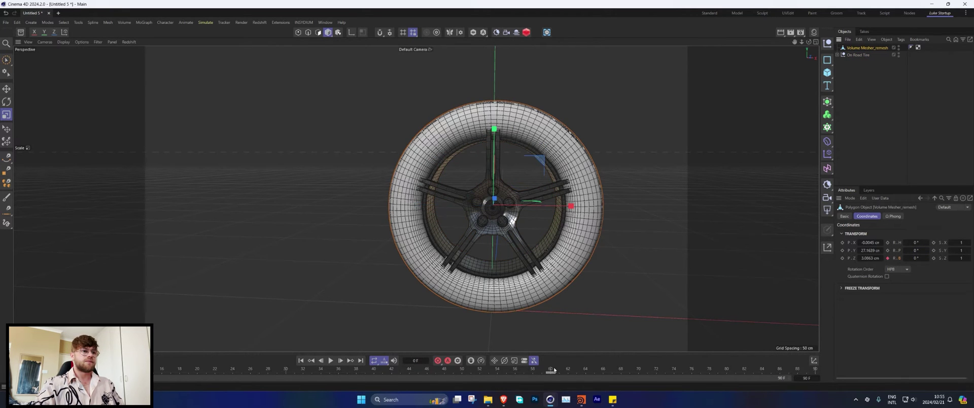
click(551, 370)
click(854, 56)
click(912, 251)
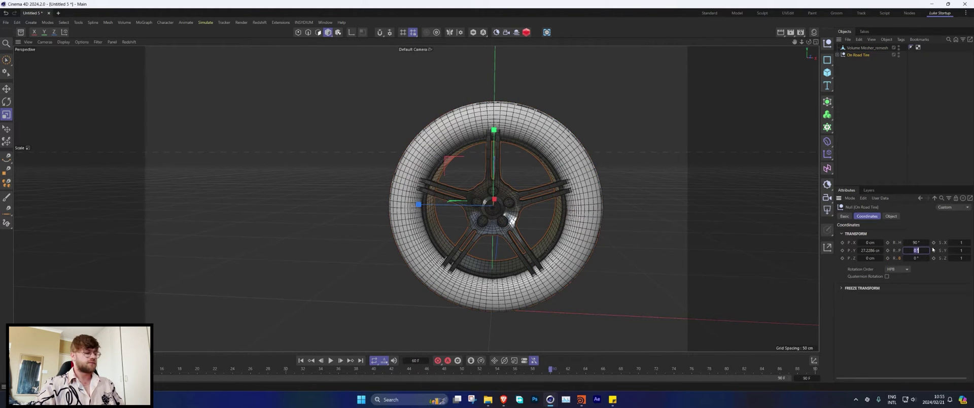
text(1138)
click(871, 132)
click(859, 55)
click(888, 251)
click(331, 361)
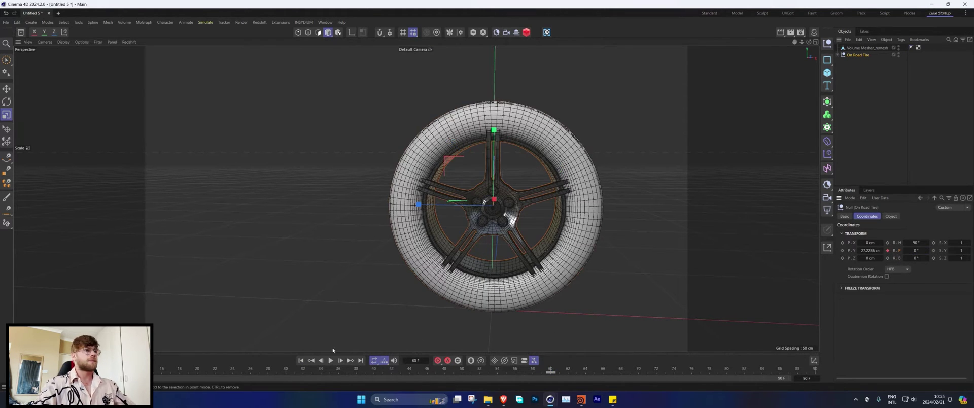
click(334, 361)
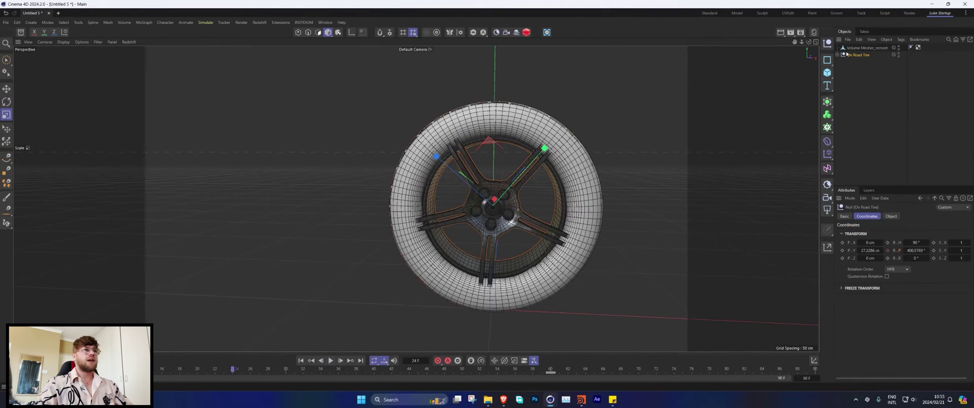
- Hide the On Road Tire group in the viewport and clear the selection
click(899, 56)
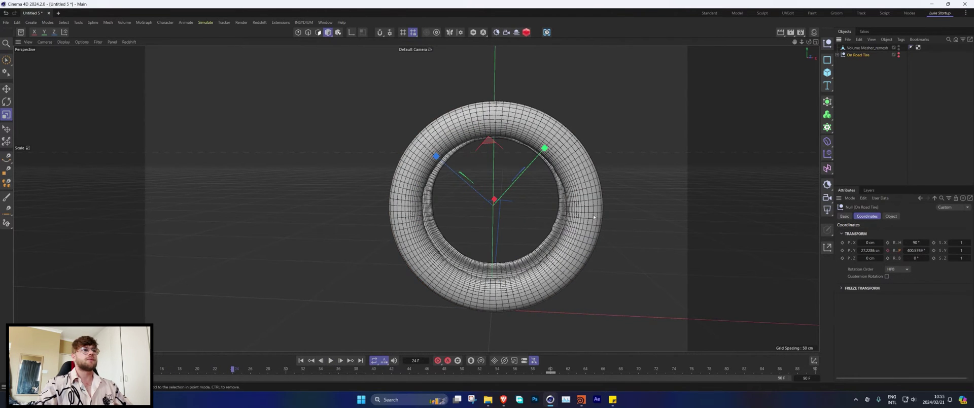
click(865, 48)
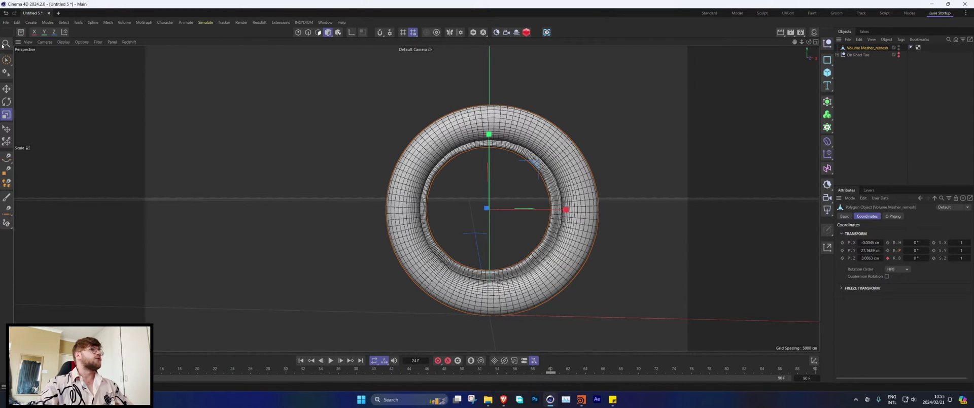
click(7, 60)
ctrl+click(858, 56)
alt+drag(512, 292, 490, 290)
- Add a plane as the ground beneath the remeshed tire
click(827, 72)
click(855, 97)
alt+drag(636, 274, 504, 278)
scroll(504, 279, down, 5)
alt+middle_drag(505, 279, 462, 213)
scroll(460, 228, up, 4)
click(872, 93)
right_click(857, 49)
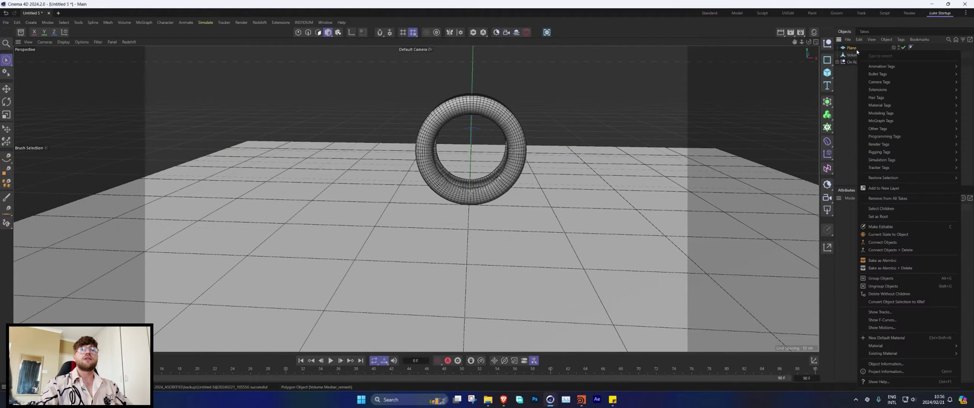
mouse_move(888, 160)
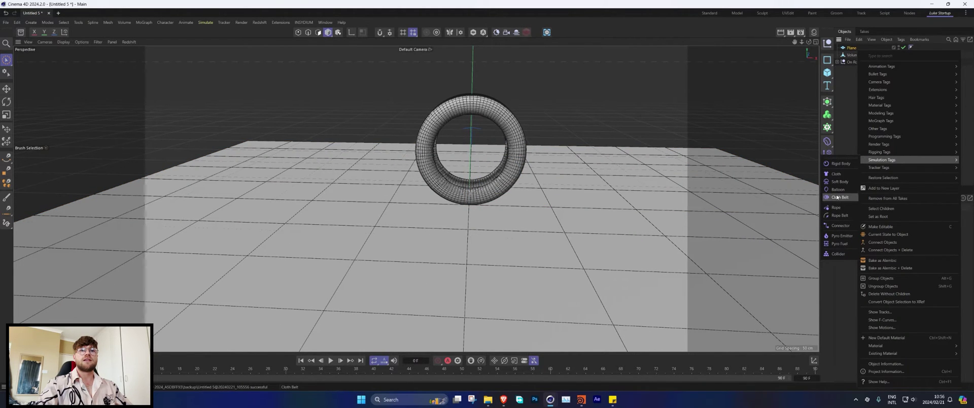
click(848, 87)
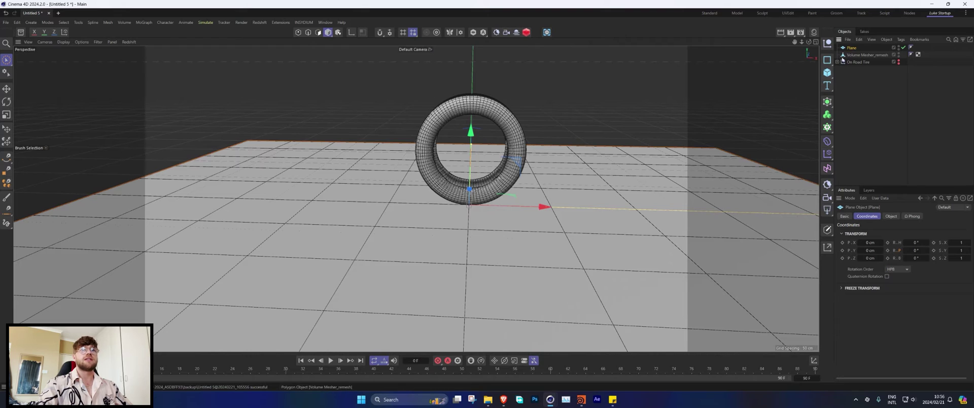
- Add a second plane, size it to about 9.3 by 17.1 cm, and place it beside the tire's ground contact point
drag(828, 73, 863, 97)
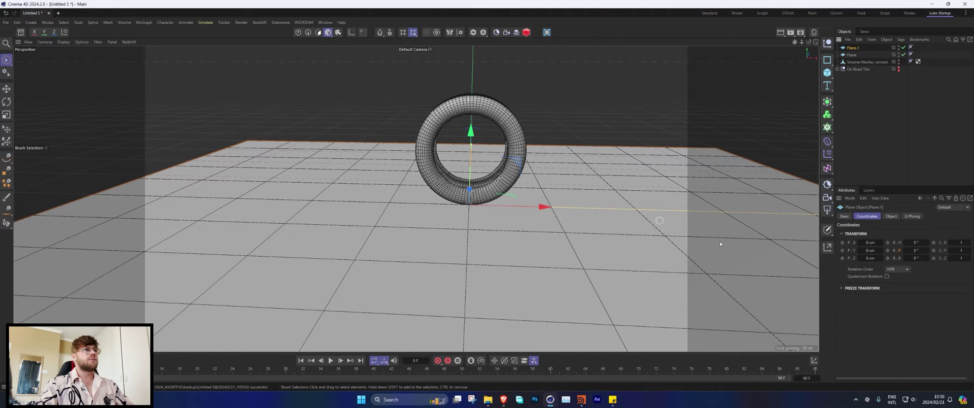
click(891, 216)
double_click(890, 240)
text(20)
key(shift+Tab)
text(20)
key(Return)
scroll(549, 193, up, 6)
drag(555, 208, 441, 213)
alt+drag(264, 188, 346, 188)
alt+drag(424, 199, 347, 142)
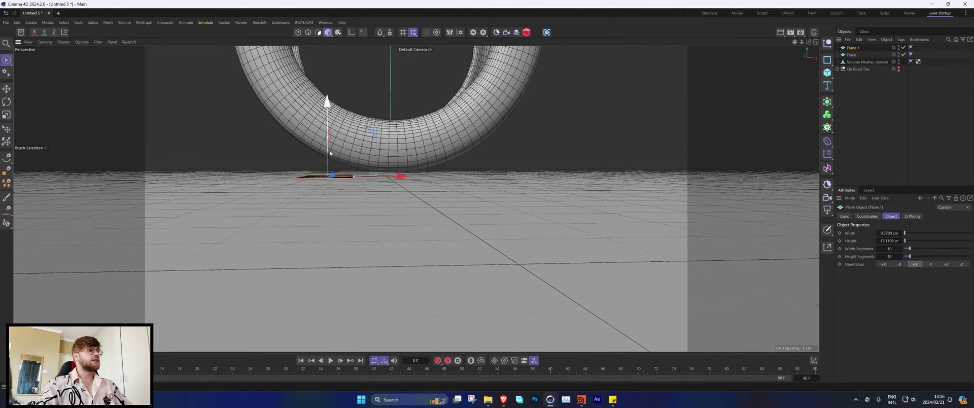
- Add a Pyro Emitter tag to the small plane and play the simulation
right_click(858, 49)
mouse_move(886, 158)
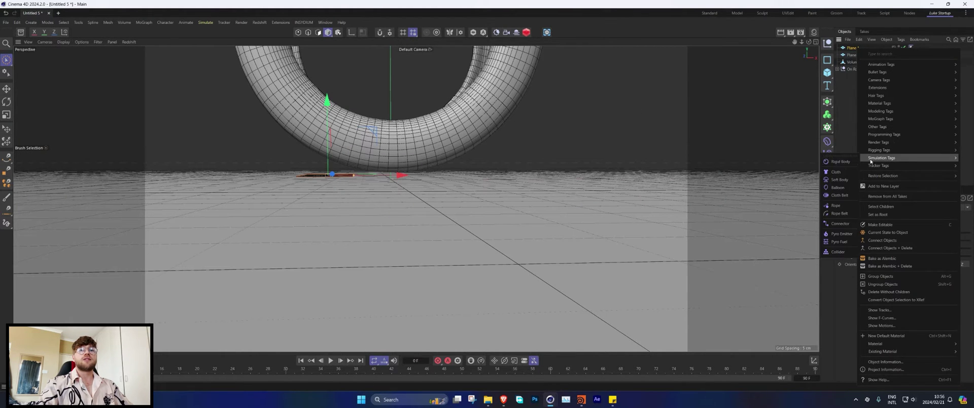
click(841, 234)
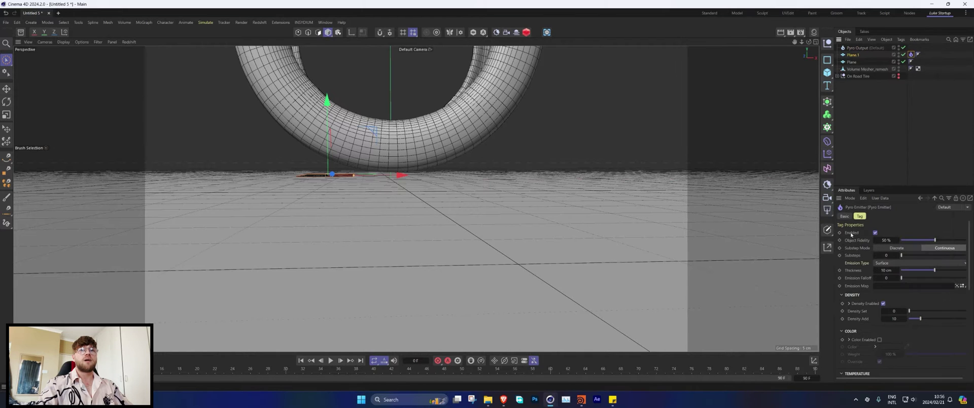
click(330, 360)
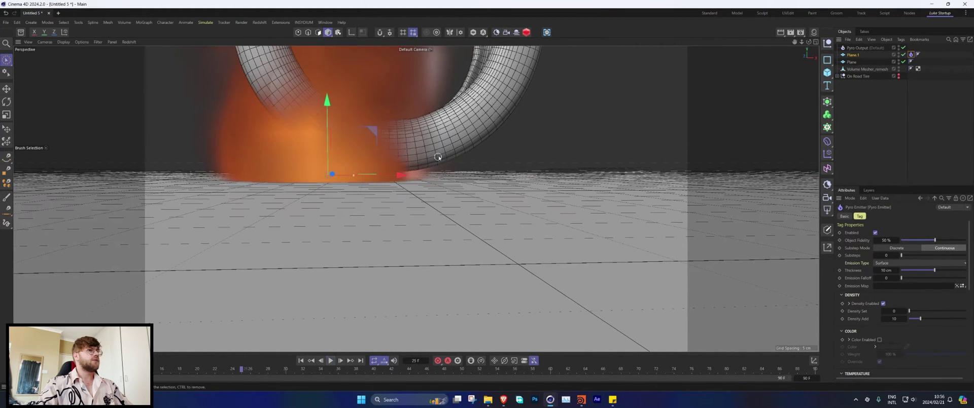
scroll(438, 154, down, 6)
alt+middle_drag(413, 153, 391, 231)
mouse_move(391, 231)
alt+mouse_down()
mouse_move(361, 234)
mouse_move(380, 233)
alt+mouse_up()
scroll(379, 233, up, 3)
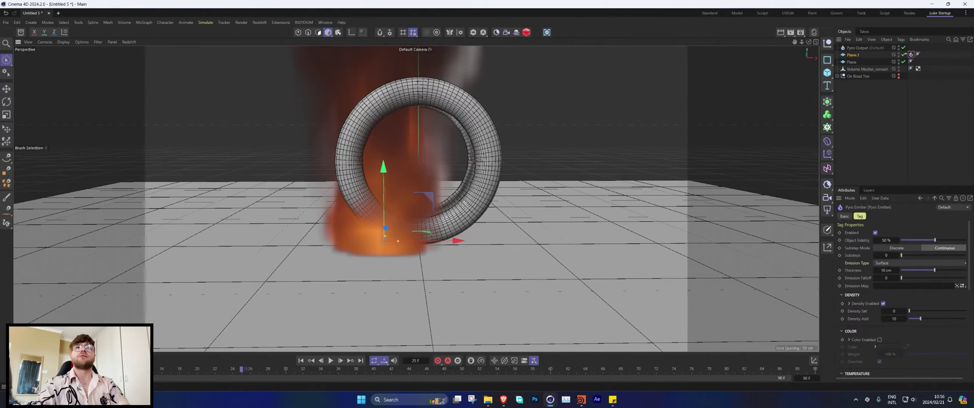
- Disable temperature on the Pyro Emitter and replay the simulation from the start
scroll(895, 257, down, 5)
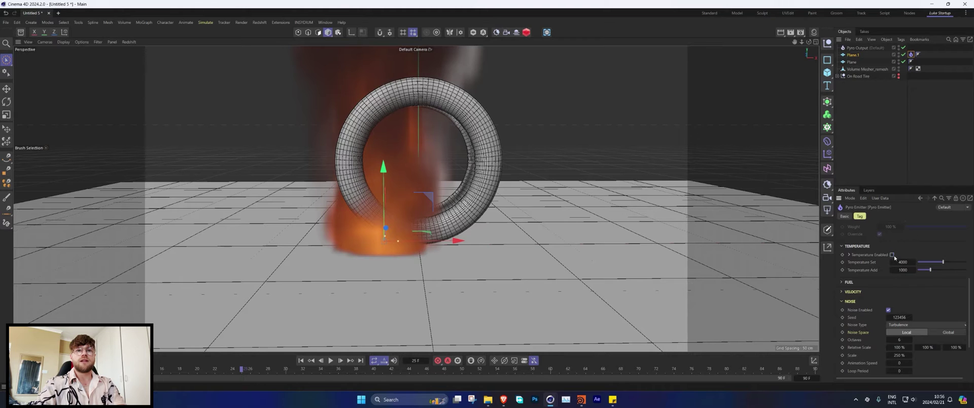
click(301, 360)
click(330, 360)
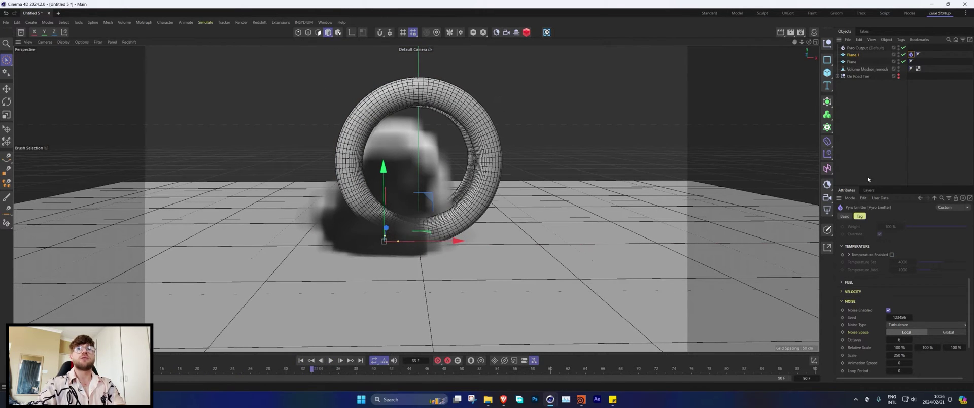
- Set the Pyro voxel size to 1 cm in the project's simulation settings
key(ctrl+d)
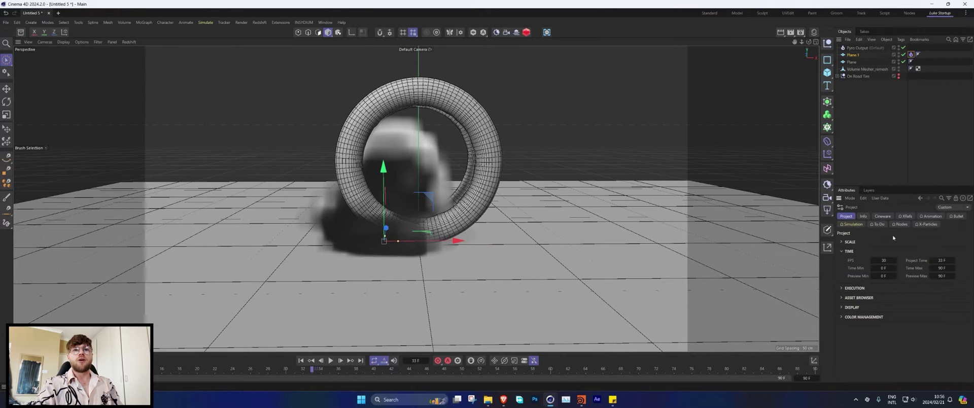
click(852, 224)
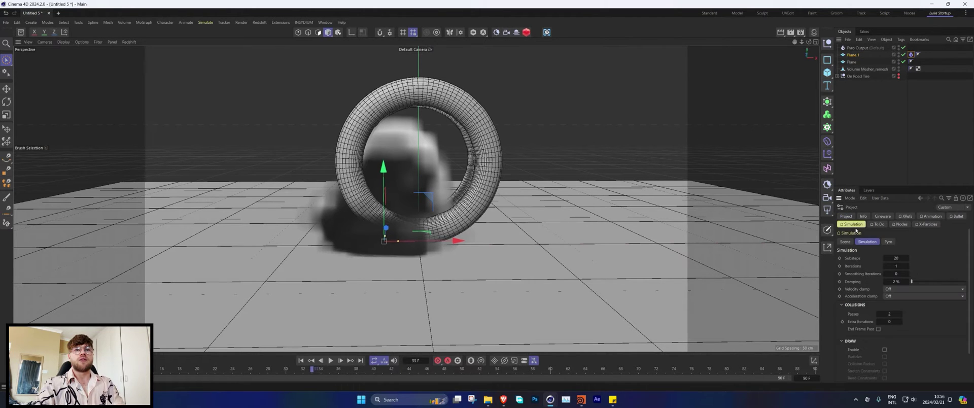
click(903, 268)
text(1)
key(Return)
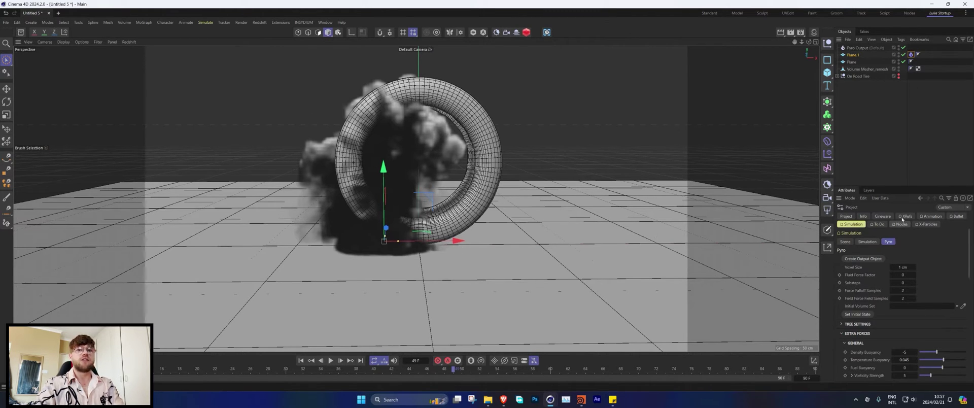
- Set the Pyro Emitter's object fidelity to 100% and replay the simulation from frame 0
click(911, 54)
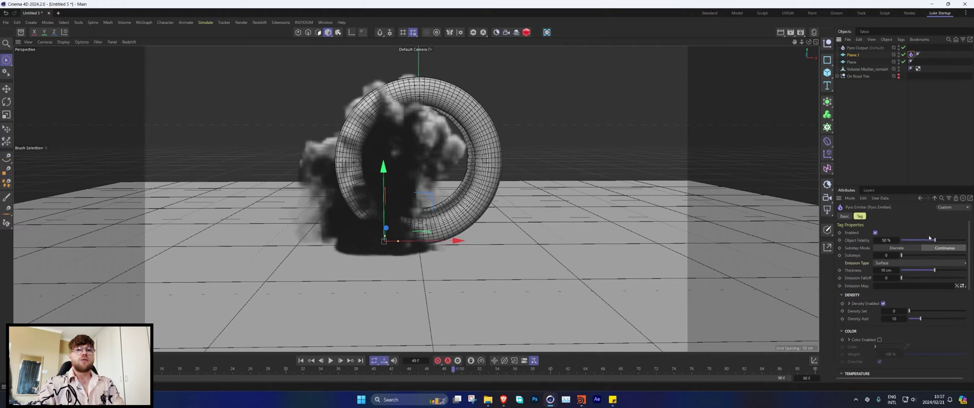
drag(932, 239, 966, 240)
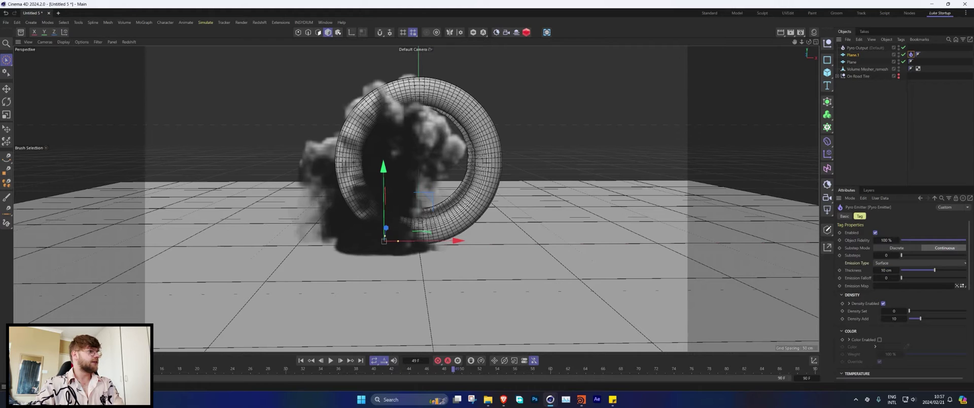
click(302, 360)
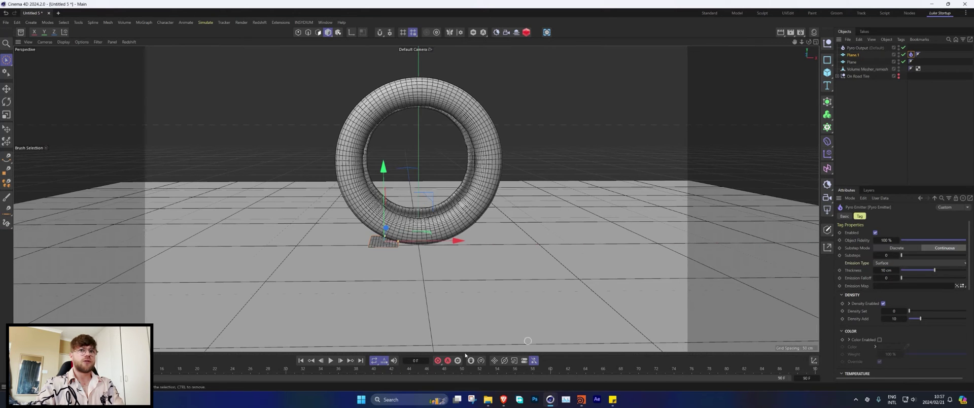
click(331, 360)
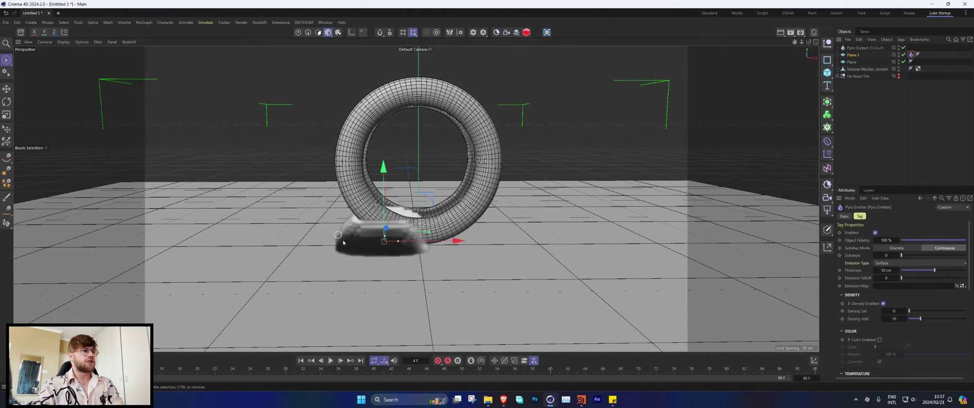
- Set the Pyro Emitter's thickness to 1 cm and return to frame 0
double_click(886, 270)
text(1)
key(Return)
click(312, 361)
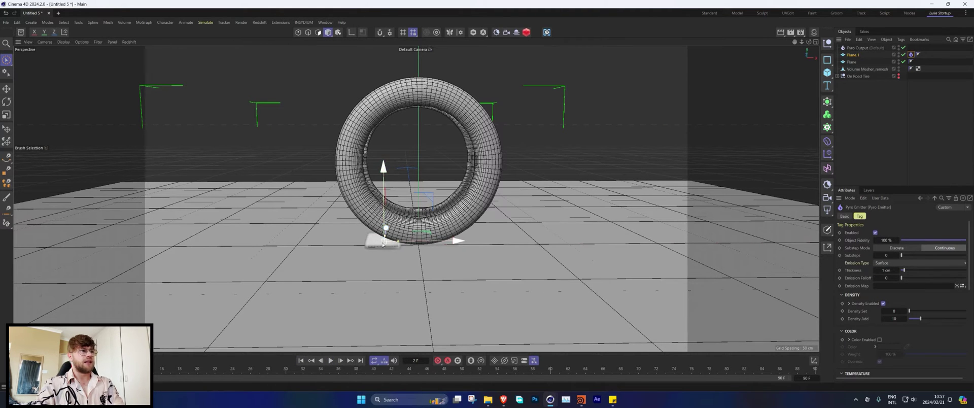
key(shift+f)
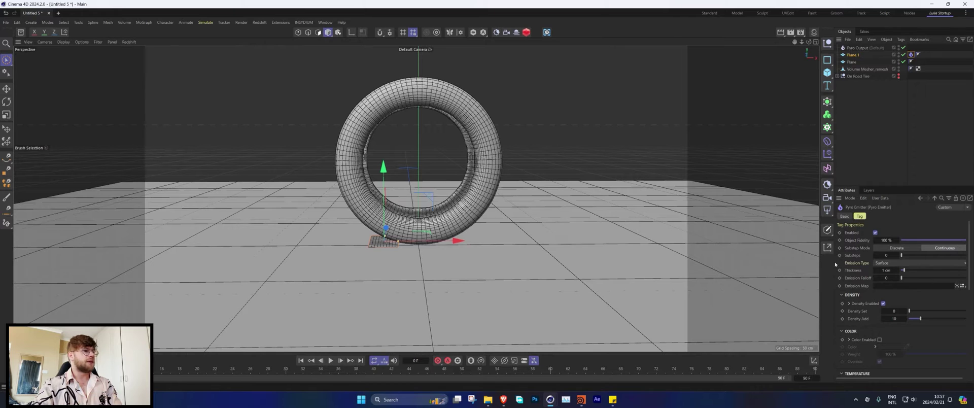
- Keyframe the Pyro Emitter's thickness at 10 cm on frame 12
click(893, 271)
text(10)
key(Return)
click(329, 361)
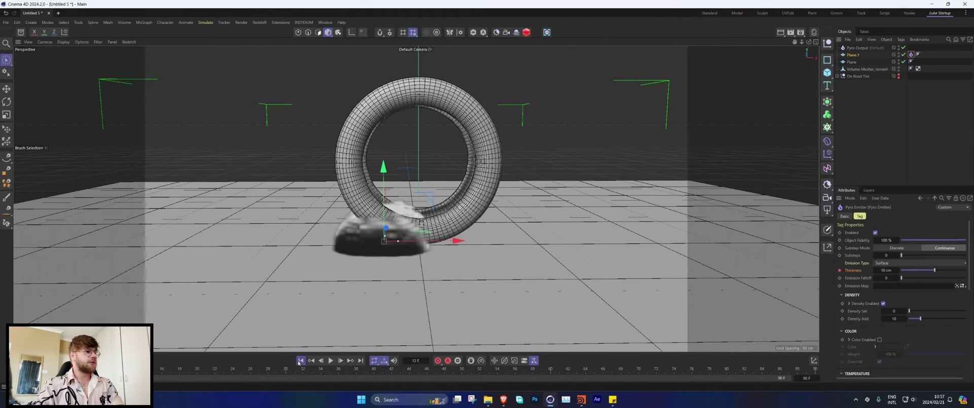
- Set the Pyro Emitter's thickness to 1 cm at the animation's start and play the smoke simulation
double_click(887, 271)
text(1)
key(Return)
click(331, 360)
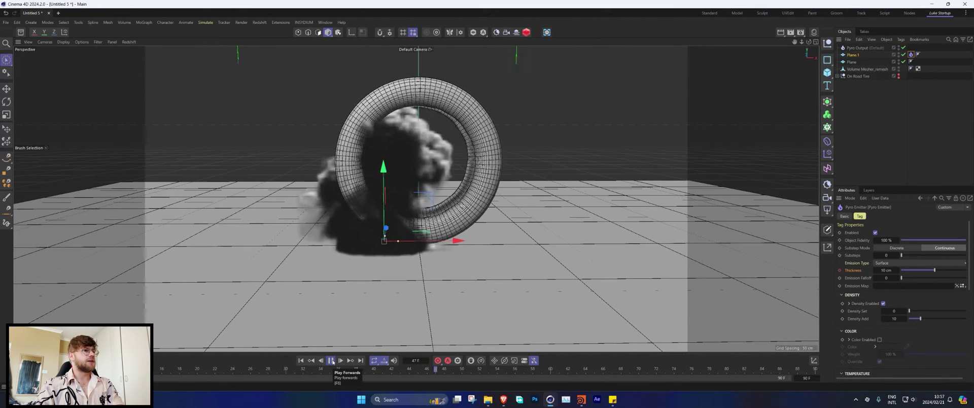
click(331, 361)
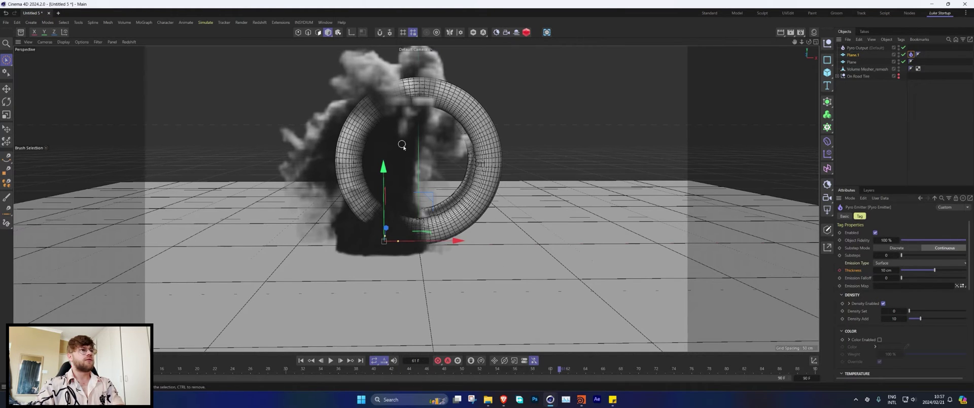
- Keyframe the Pyro Emitter's Enabled setting so emission switches off just after frame 58, and replay the simulation from the start
click(869, 69)
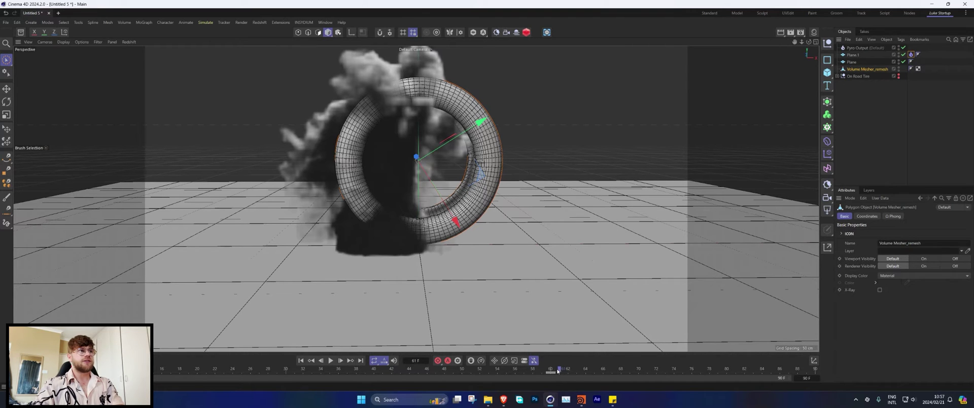
drag(556, 371, 533, 372)
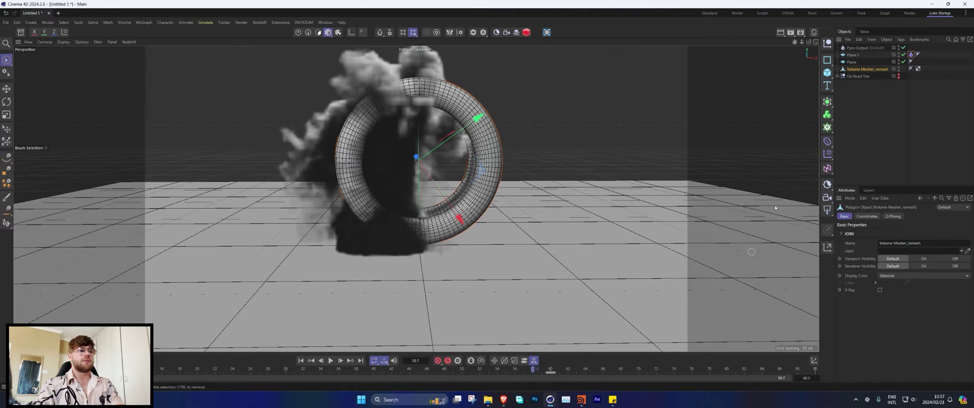
click(911, 54)
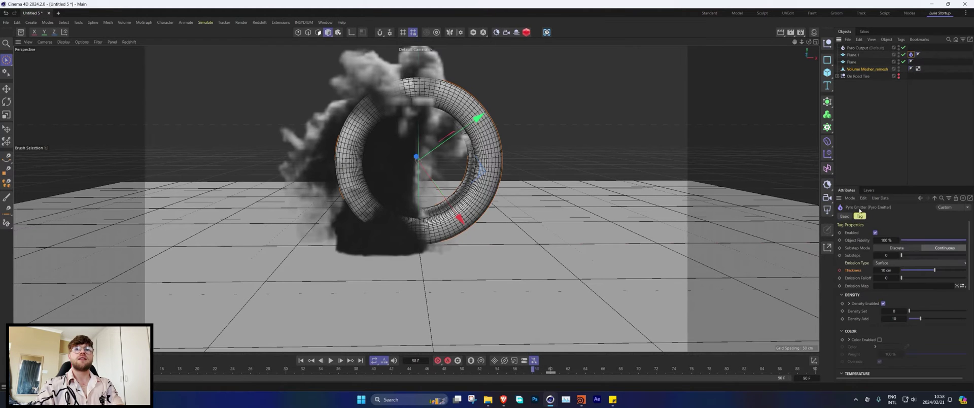
key(g)
click(840, 233)
click(301, 361)
click(331, 360)
click(330, 360)
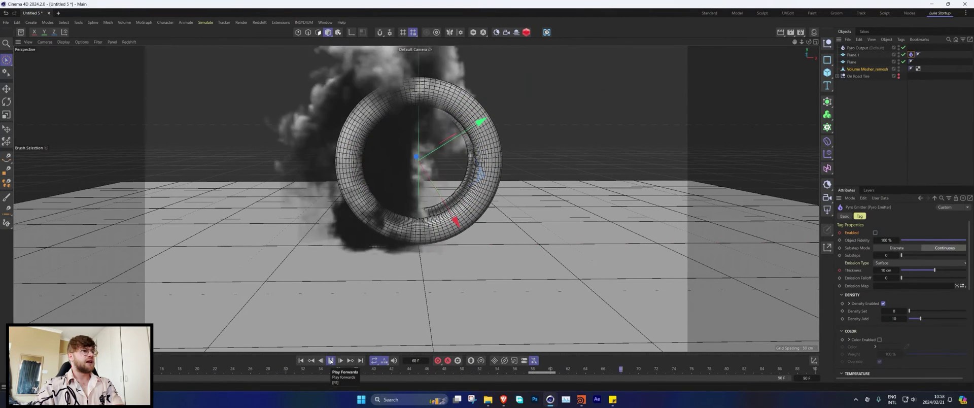
click(331, 361)
- Add a Collider simulation tag to the remeshed tire
click(888, 107)
click(857, 75)
right_click(858, 75)
mouse_move(893, 162)
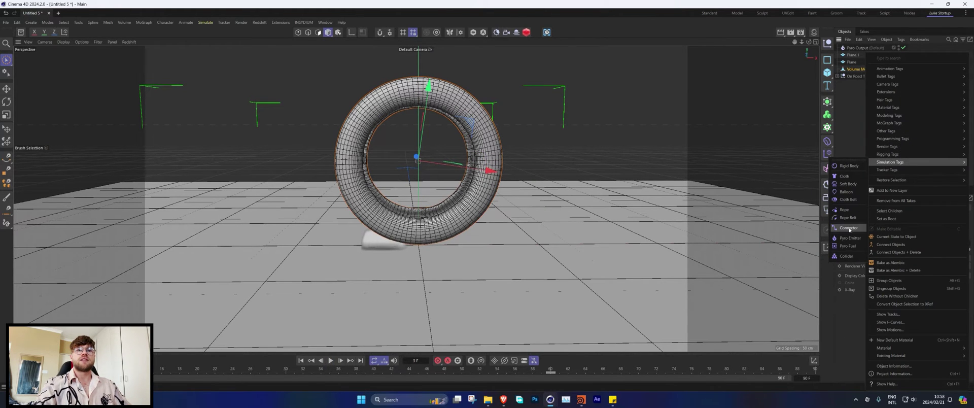
click(849, 229)
key(ctrl+z)
right_click(858, 70)
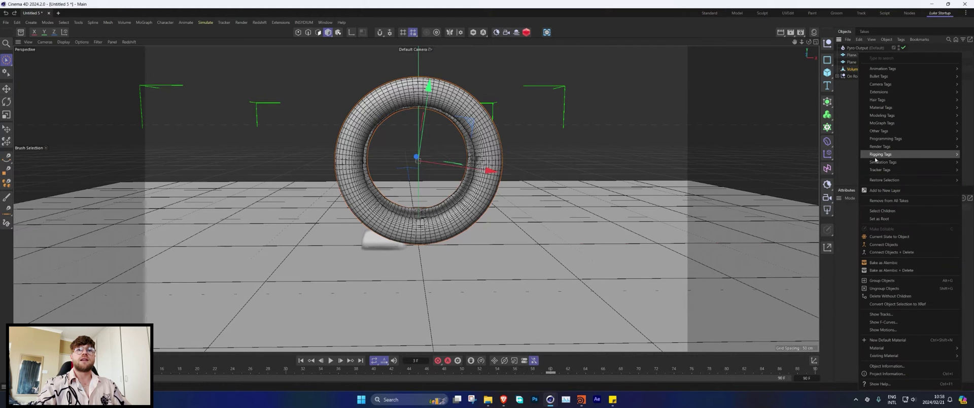
mouse_move(885, 162)
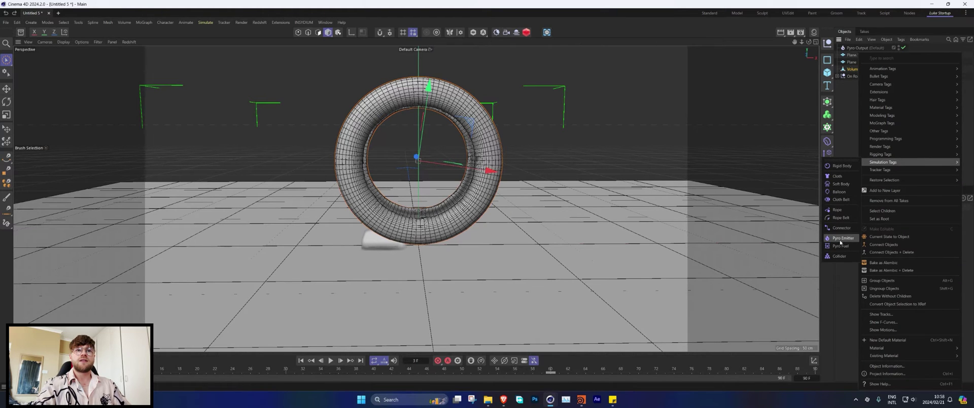
click(839, 255)
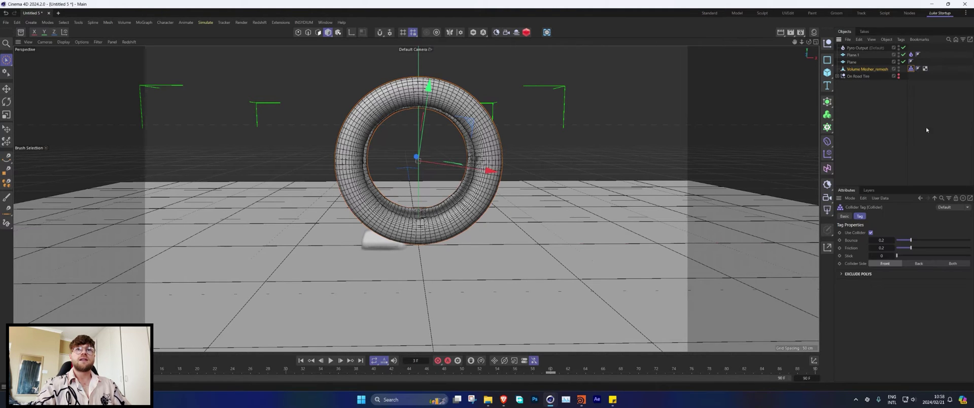
- Copy the Collider tag to the ground plane and set both tags to bounce 0.07, friction 1, stick 5.9 and collider side Both
ctrl+drag(910, 66, 909, 65)
shift+click(912, 69)
drag(911, 248, 971, 248)
drag(898, 255, 971, 256)
drag(911, 241, 901, 240)
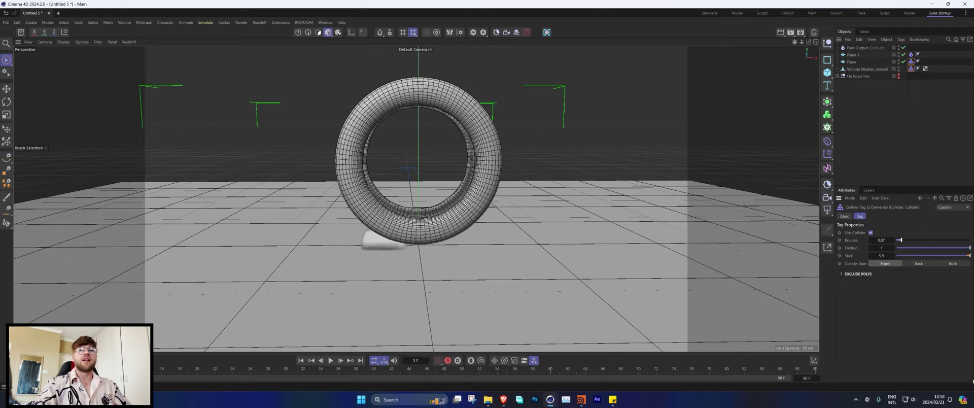
click(952, 264)
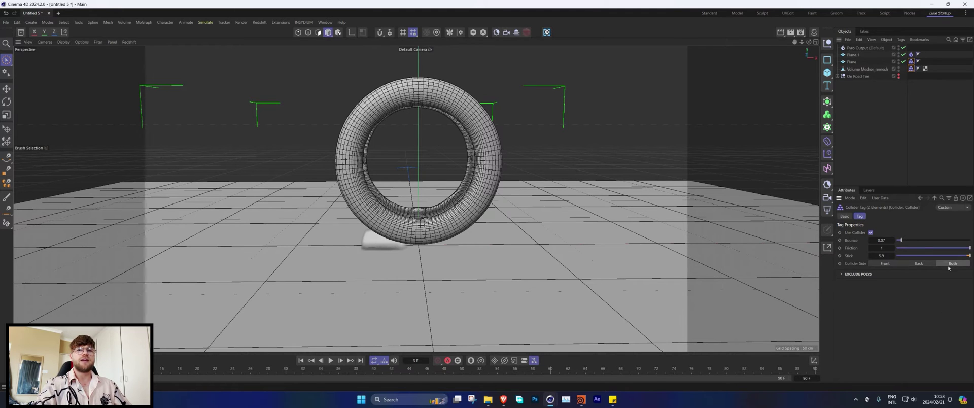
- Play the smoke simulation with the colliders, inspect it from the tire's side, and open the project's simulation scene settings
click(904, 84)
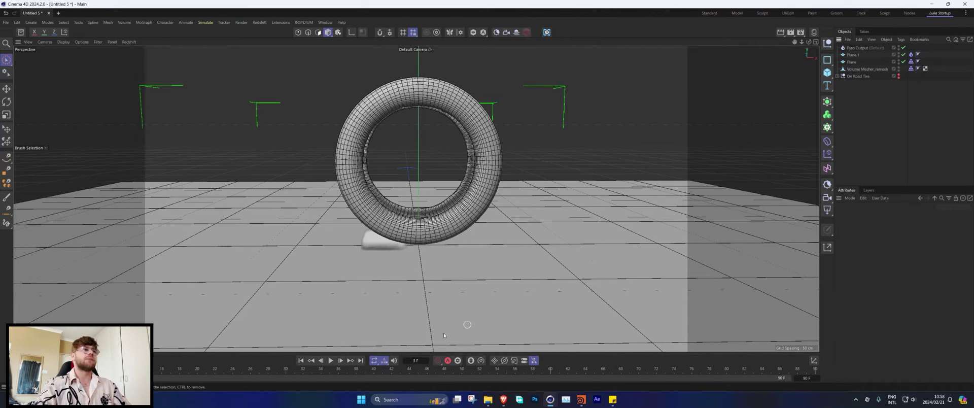
click(355, 370)
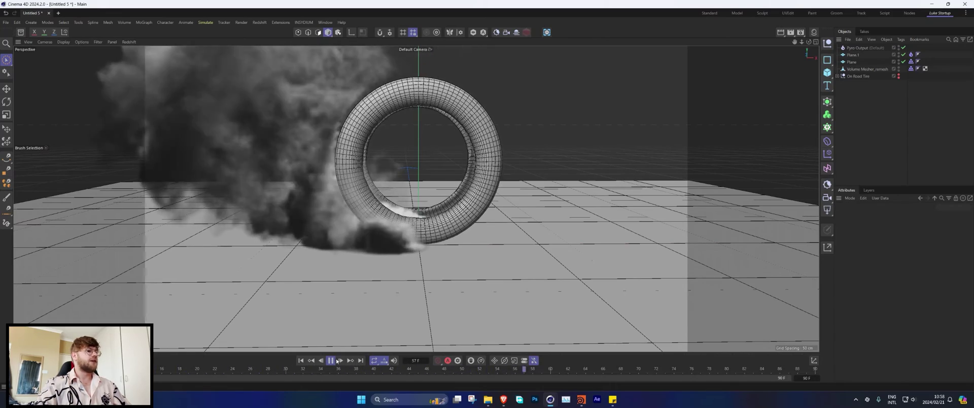
key(F8)
alt+drag(330, 133, 452, 188)
key(ctrl+d)
click(845, 241)
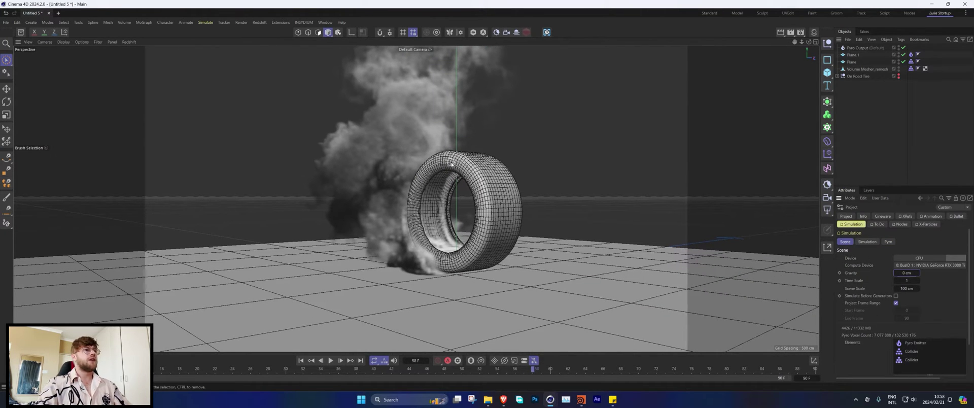
- Add a Redshift camera with a focal length of 110 mm and frame the tire and its smoke from a low angle
alt+drag(451, 163, 399, 203)
click(506, 32)
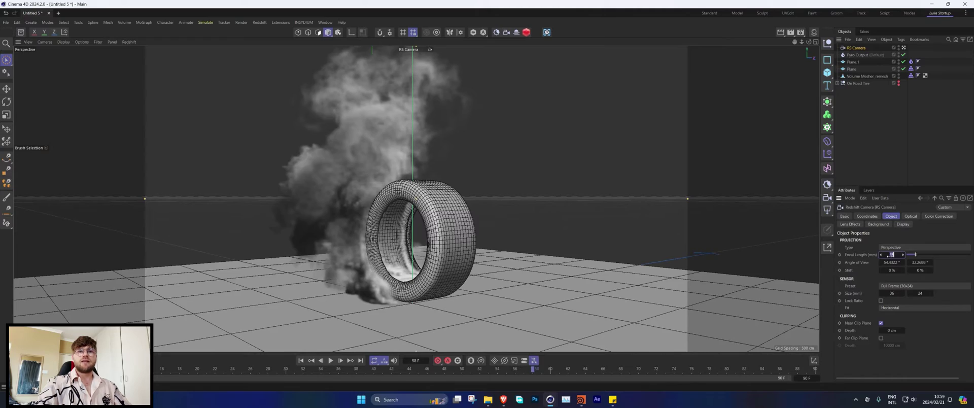
key(Return)
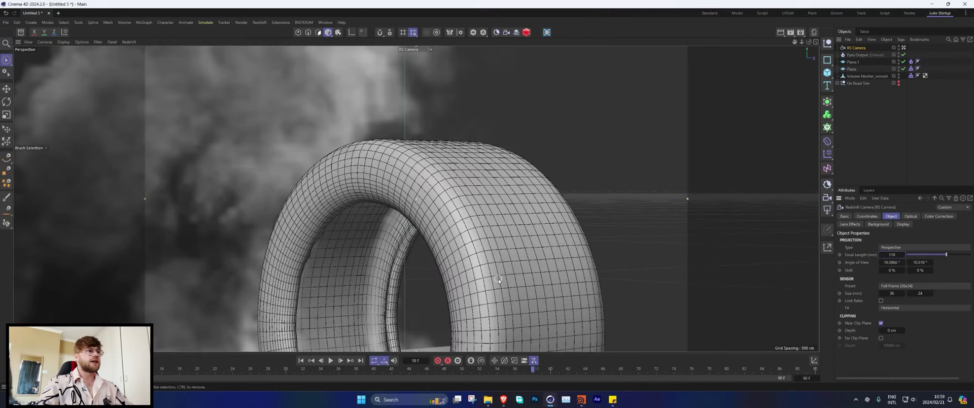
alt+middle_drag(472, 236, 455, 156)
alt+right_drag(455, 155, 443, 238)
alt+drag(442, 237, 452, 221)
alt+middle_drag(452, 221, 452, 222)
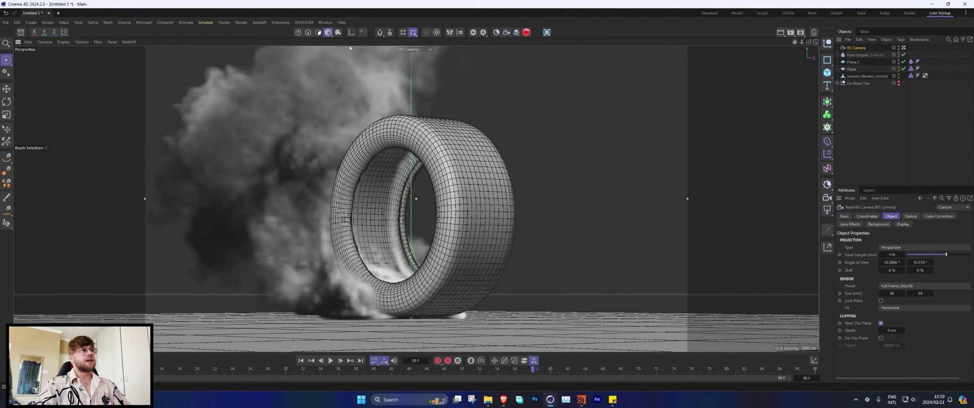
- Set a second viewport to the Perspective camera with shaded display without lines, and view the tire, ground and camera from outside
key(F2)
click(44, 42)
click(53, 113)
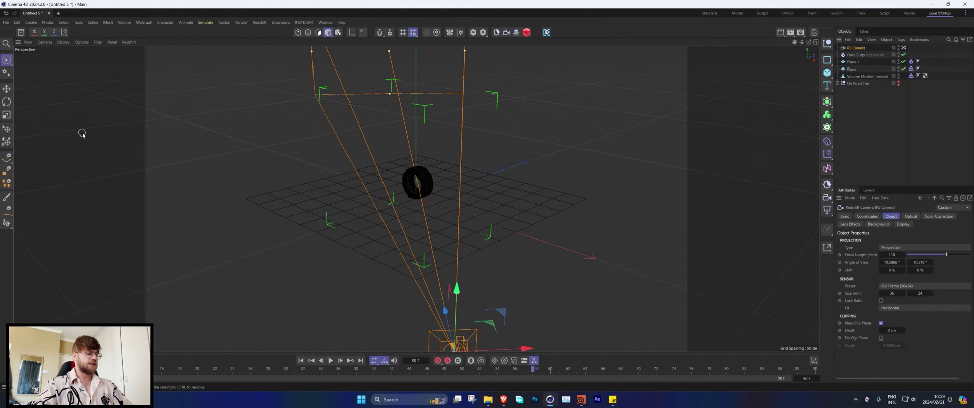
key(n)
key(a)
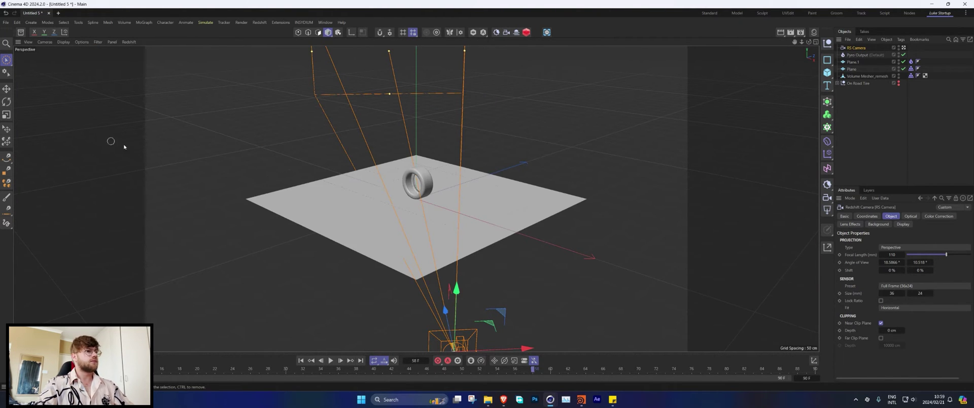
alt+drag(455, 196, 384, 188)
click(896, 115)
click(63, 43)
click(67, 64)
alt+drag(453, 192, 558, 195)
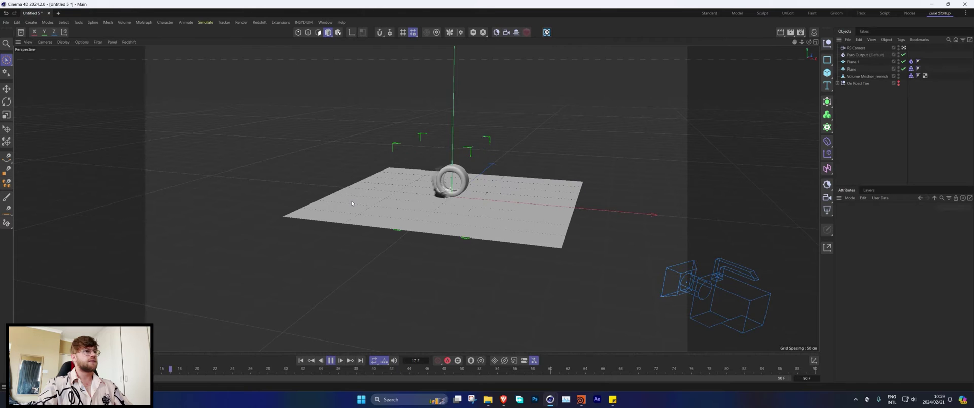
- Stop the playback and check the extent of the smoke in both the camera view and the outside perspective view
click(331, 362)
middle_click(344, 76)
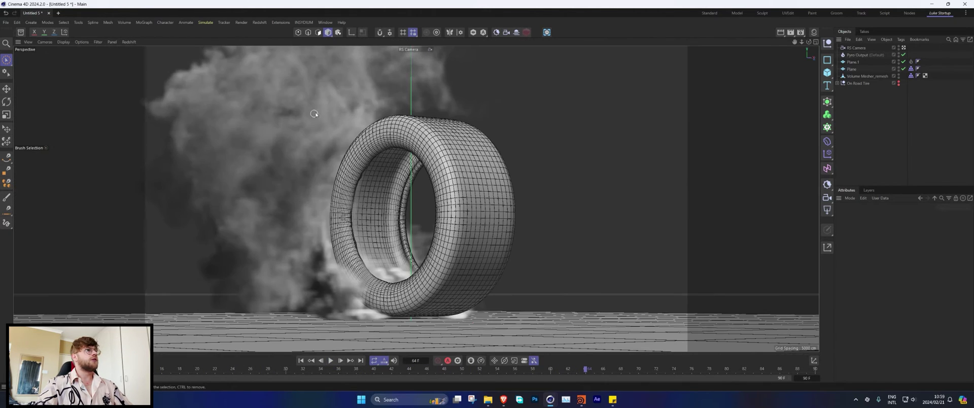
middle_click(344, 55)
middle_click(344, 55)
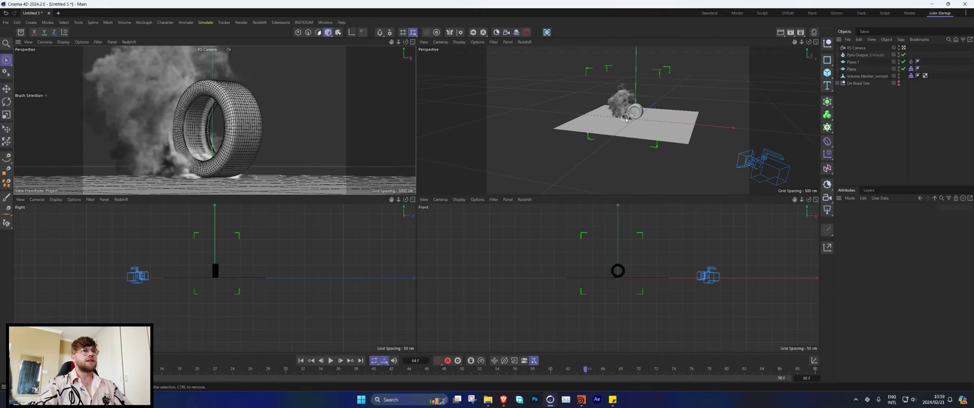
alt+drag(630, 101, 633, 124)
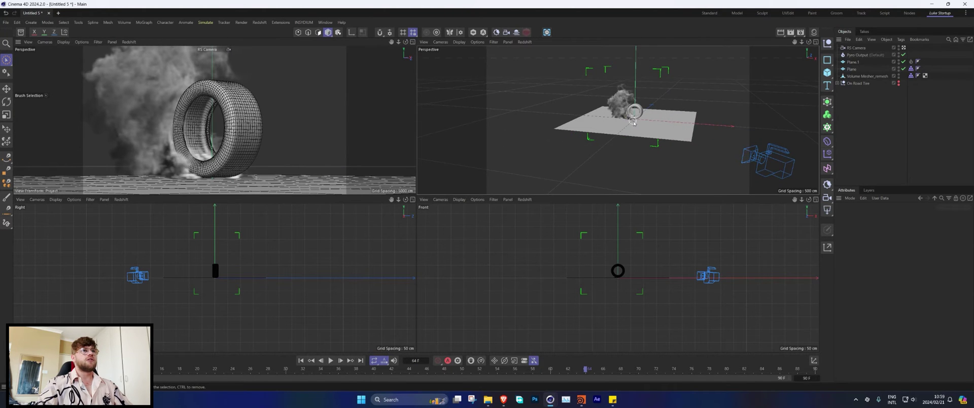
middle_click(584, 114)
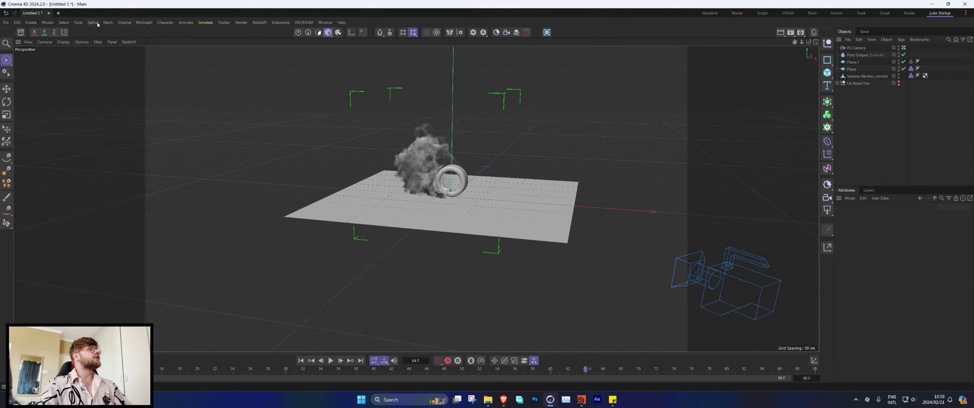
- Add a Destructor force and raise it well above the tire to cap the smoke's height
click(206, 23)
mouse_move(237, 38)
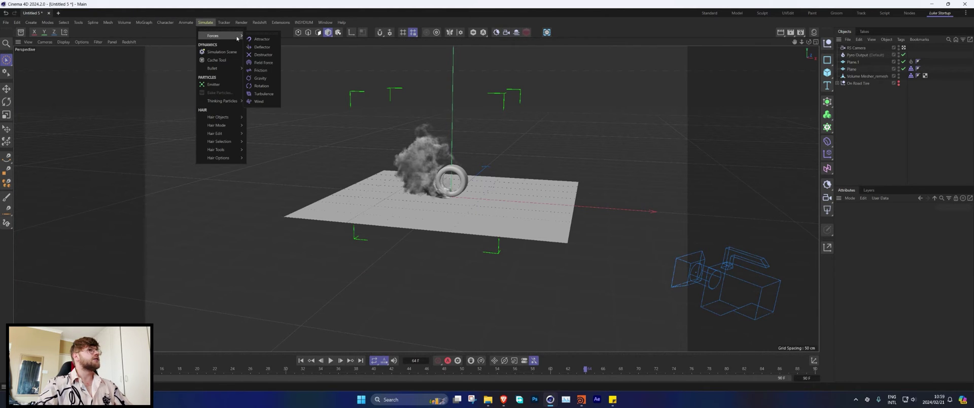
click(264, 54)
drag(455, 168, 454, 57)
mouse_move(438, 134)
alt+mouse_down()
mouse_move(452, 121)
mouse_move(451, 131)
alt+mouse_up()
- Duplicate the Destructor and move the copy down below the ground plane, just beneath the tire
ctrl+drag(857, 48, 857, 52)
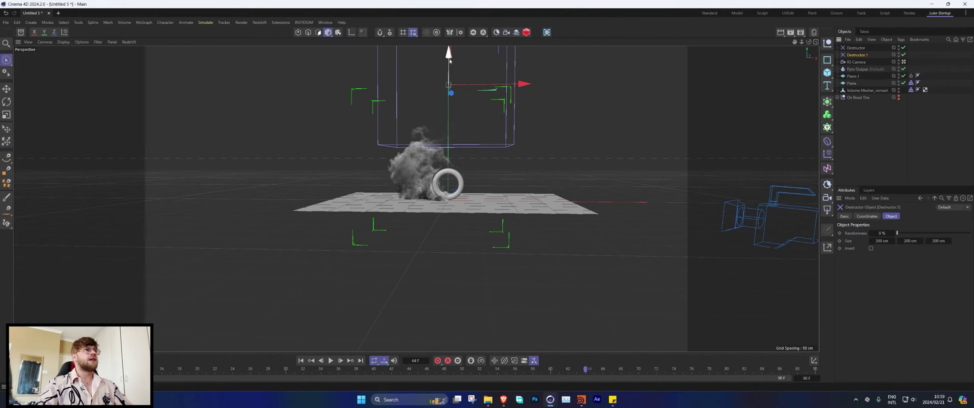
drag(449, 61, 462, 231)
middle_click(535, 262)
middle_click(535, 261)
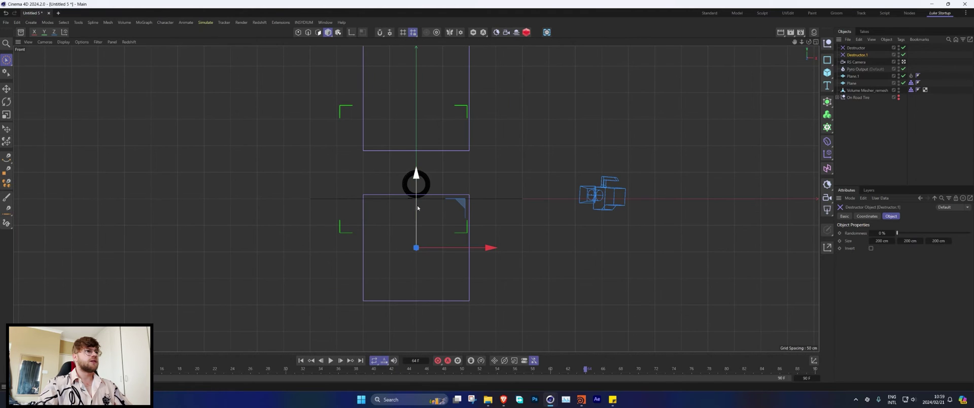
drag(417, 205, 418, 214)
- Replay the simulation with the two Destructors and compare the smoke in the camera and outside views
middle_click(396, 188)
middle_click(316, 122)
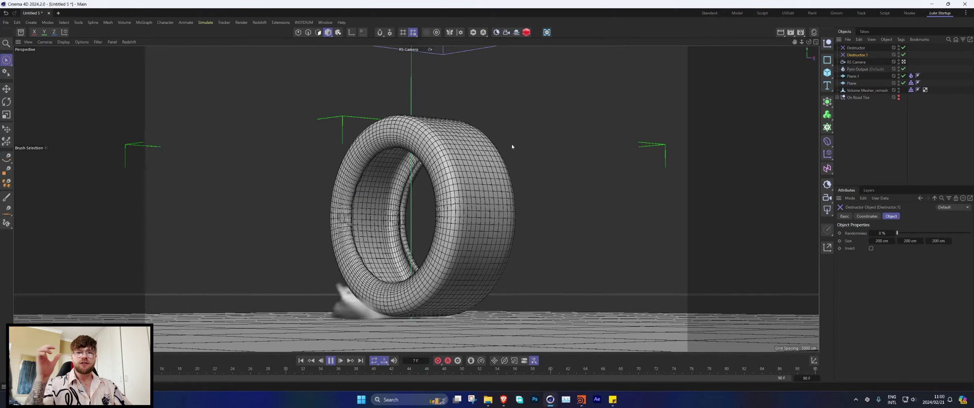
middle_click(334, 158)
middle_click(546, 131)
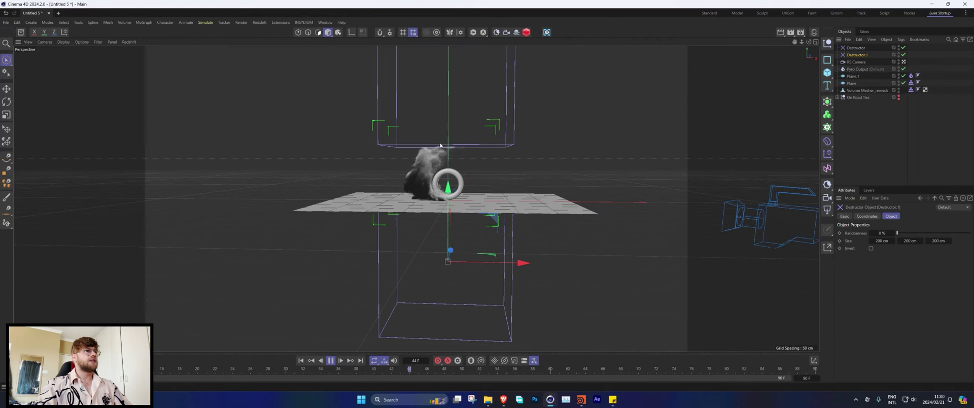
click(330, 360)
middle_click(427, 137)
middle_click(326, 119)
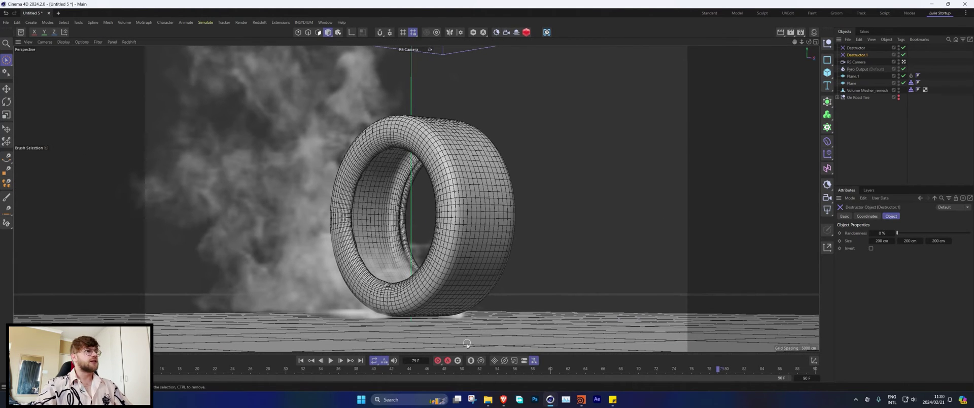
click(331, 361)
click(330, 361)
- Set the Pyro Emitter's Density Add to 20 and its substeps to 3, and replay the simulation from the start
click(911, 75)
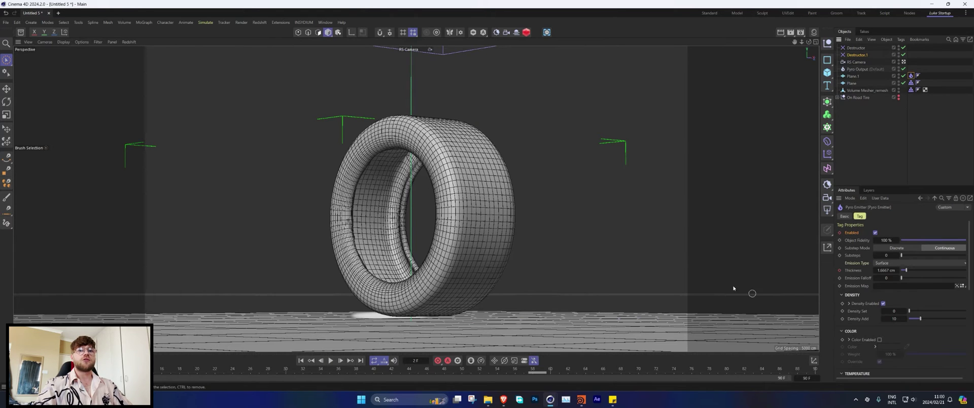
click(896, 319)
key(Return)
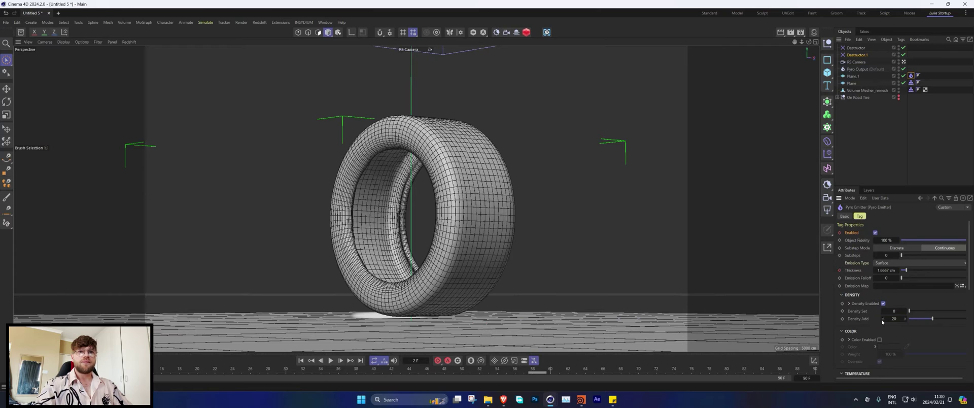
click(886, 255)
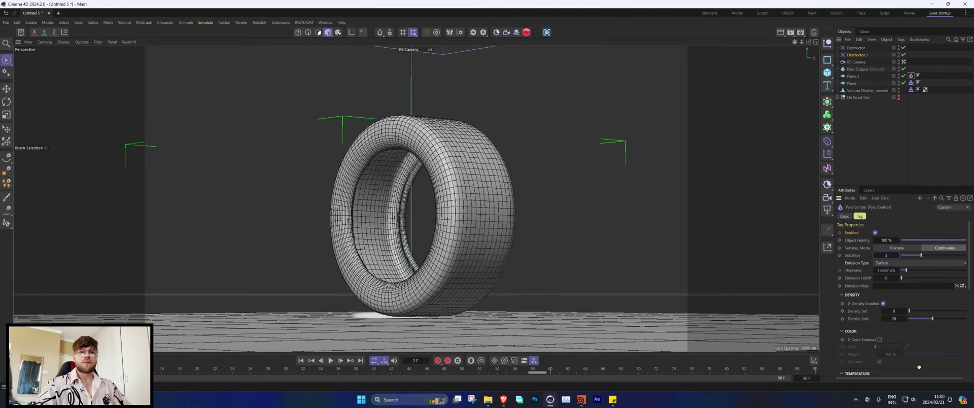
click(301, 360)
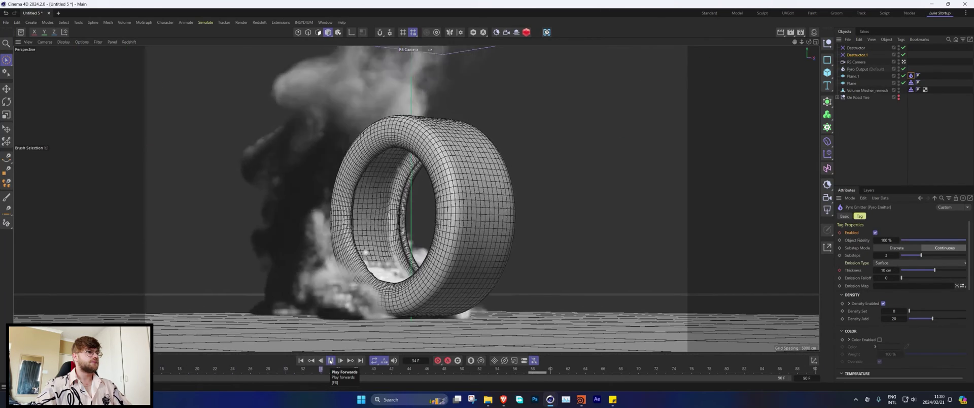
- In the project's Pyro simulation density settings, keyframe Relative Density Dissipation at 3% on frame 54
click(827, 157)
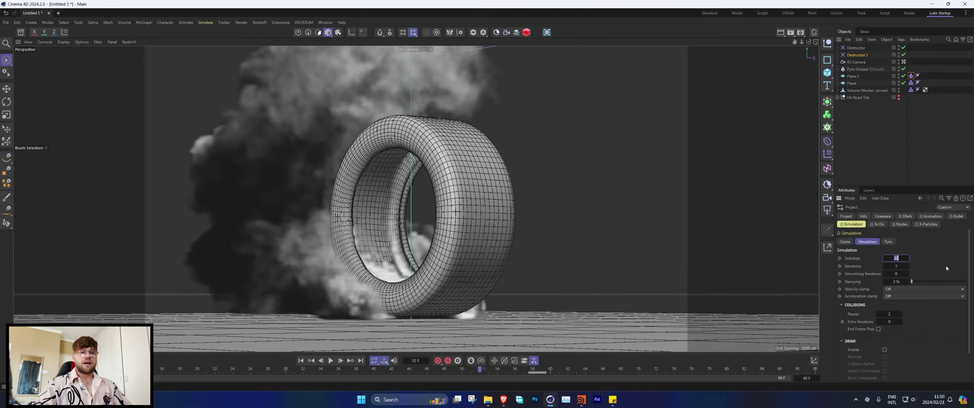
click(888, 242)
scroll(868, 312, down, 4)
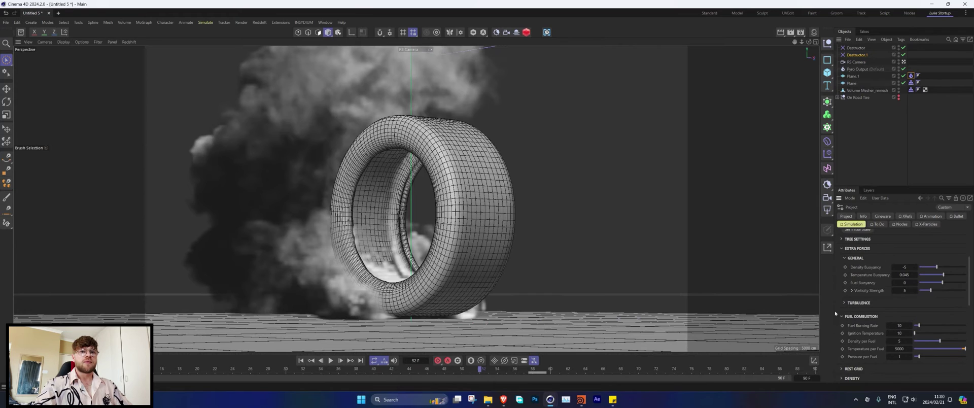
scroll(844, 306, down, 4)
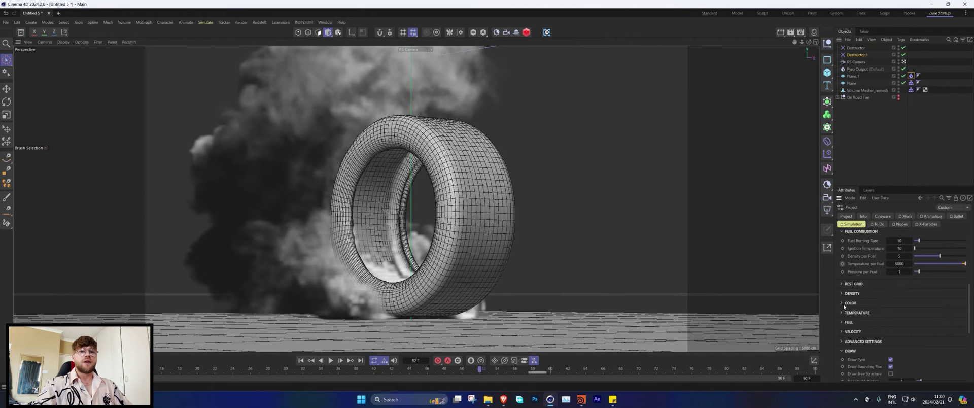
click(845, 293)
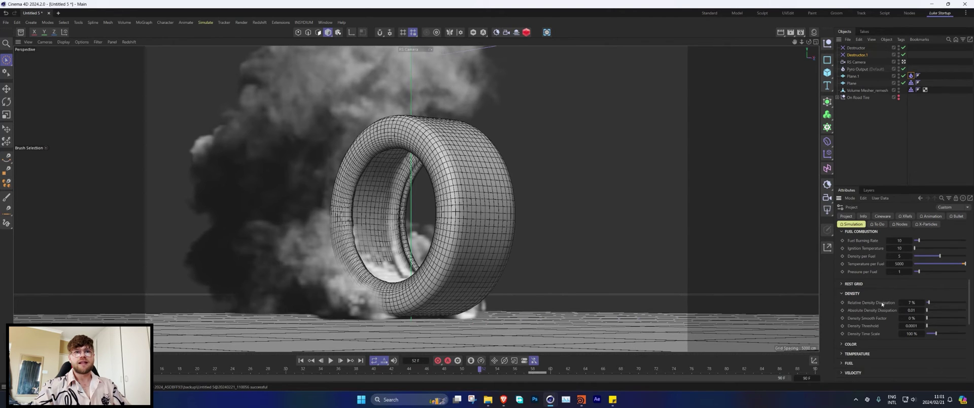
click(916, 302)
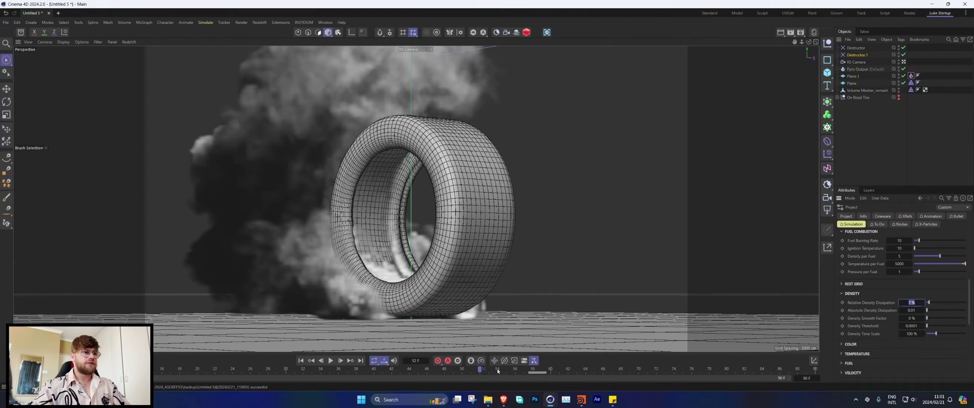
click(498, 371)
click(920, 303)
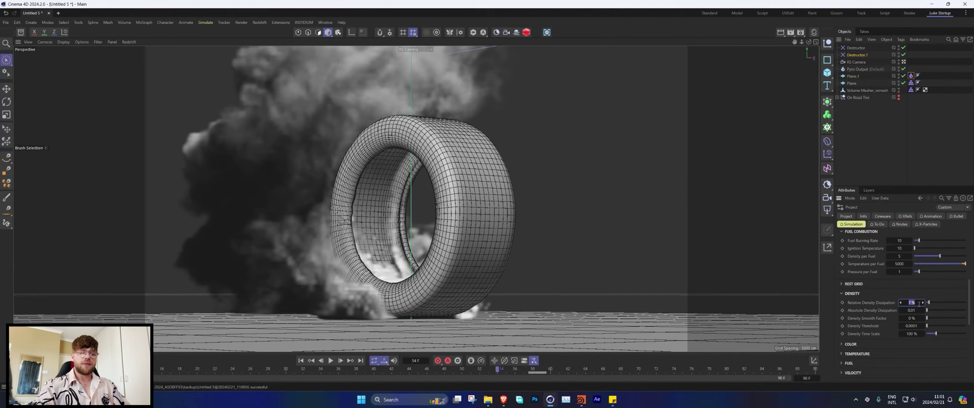
text(3)
key(Return)
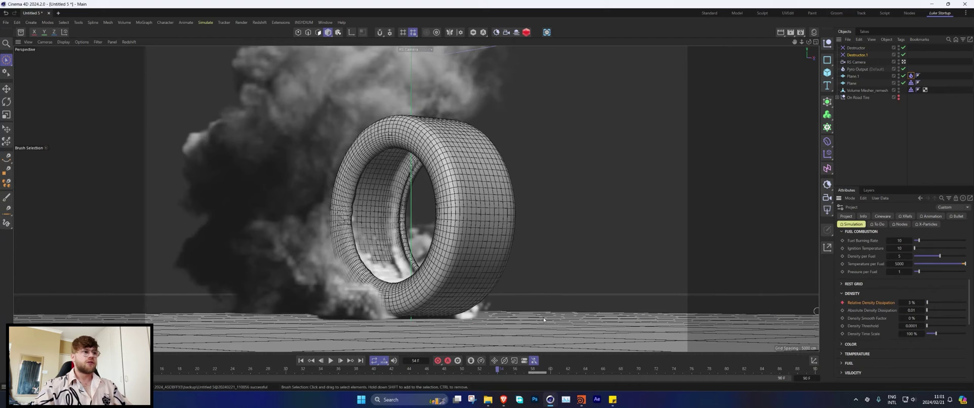
- Replay the simulation in the camera view to check how the smoke develops with the reduced density dissipation
click(330, 361)
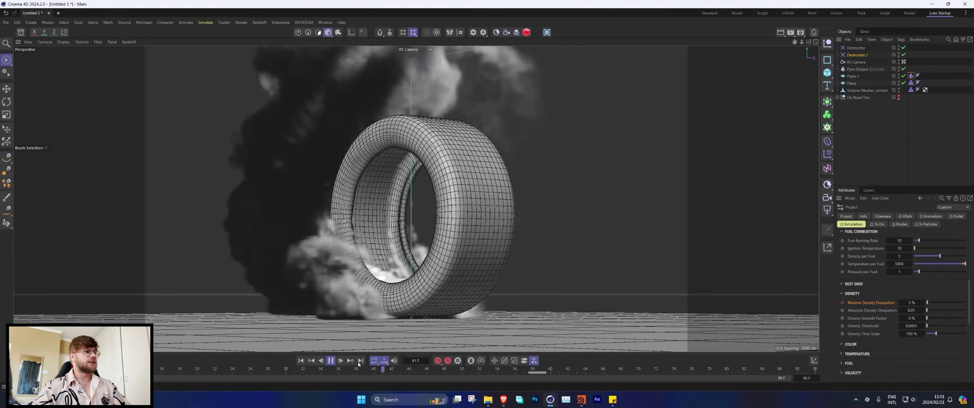
click(330, 360)
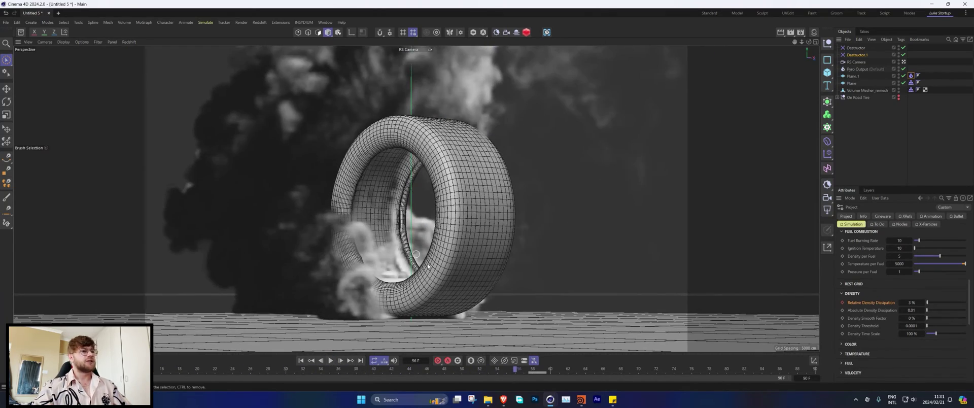
click(330, 361)
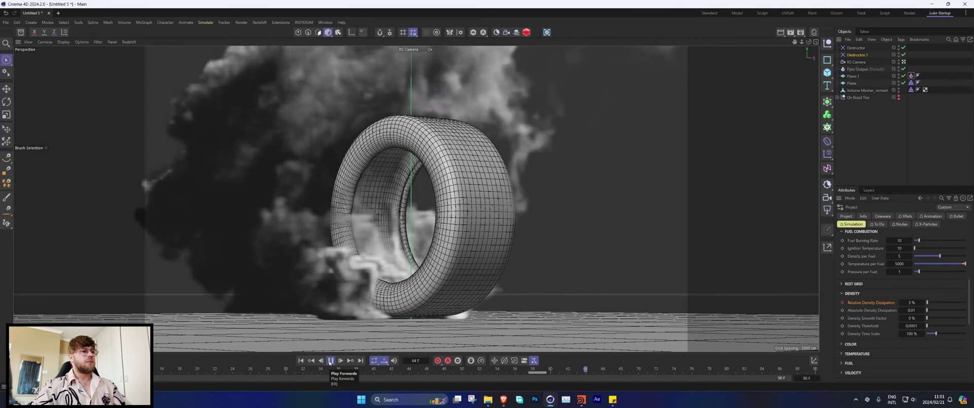
click(329, 363)
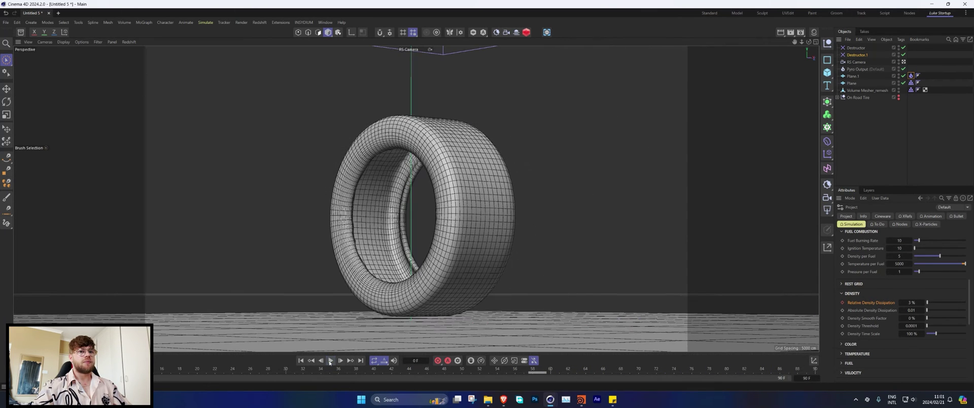
- Keyframe Relative Density Dissipation at 15% on frame 90 and replay the simulation
click(816, 370)
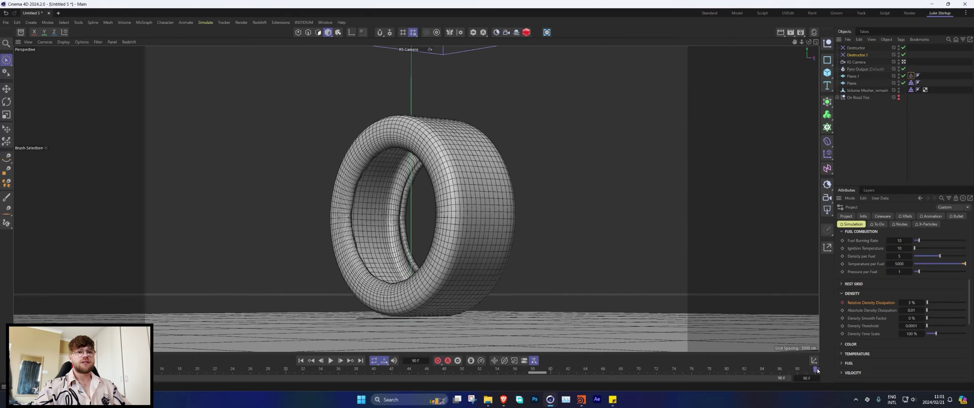
double_click(922, 303)
text(15)
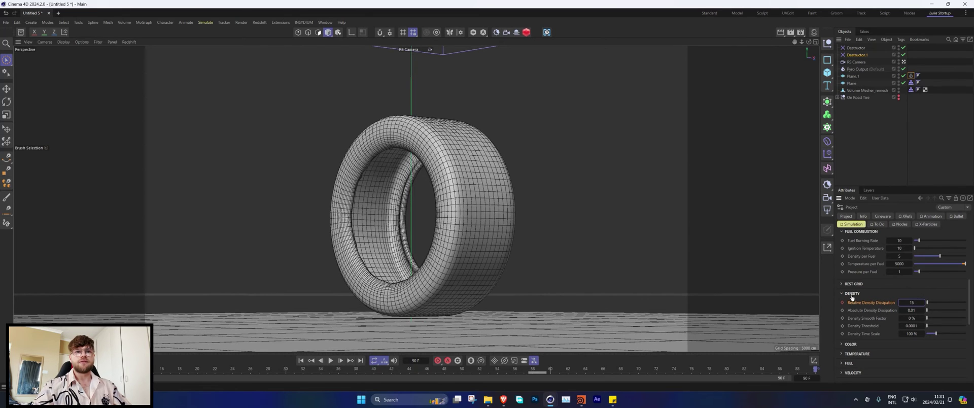
key(Escape)
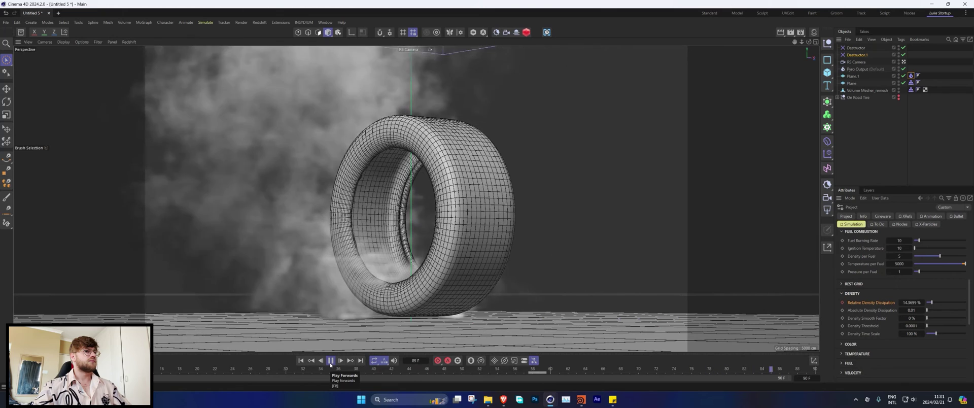
click(330, 361)
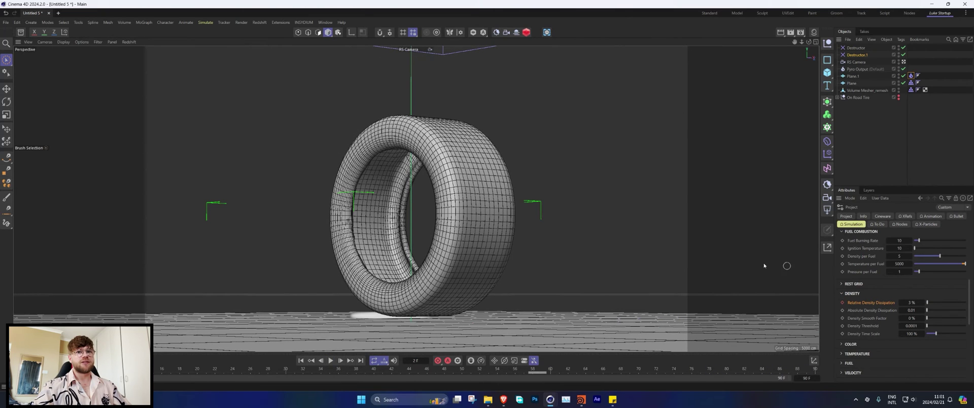
- Set the Relative Density Dissipation keyframe on frame 90 to 20%
click(816, 369)
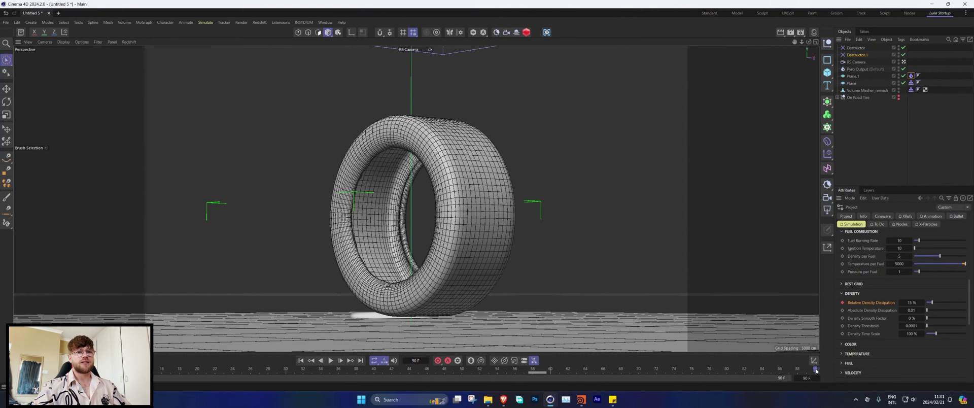
click(919, 303)
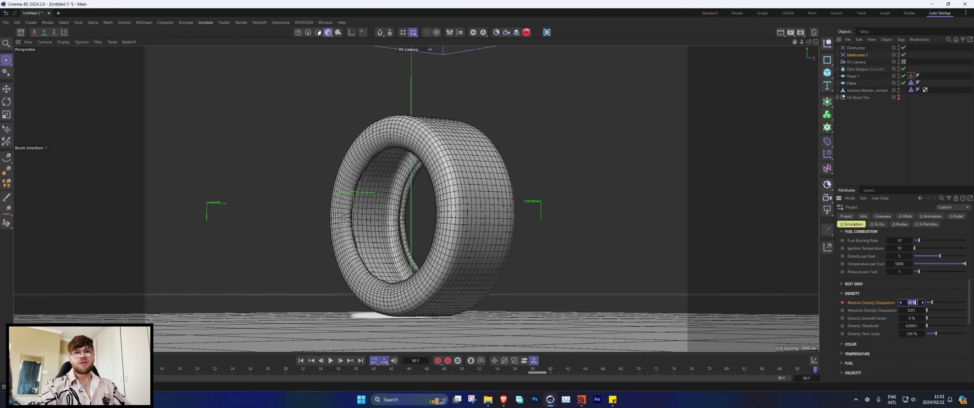
text(20)
key(Return)
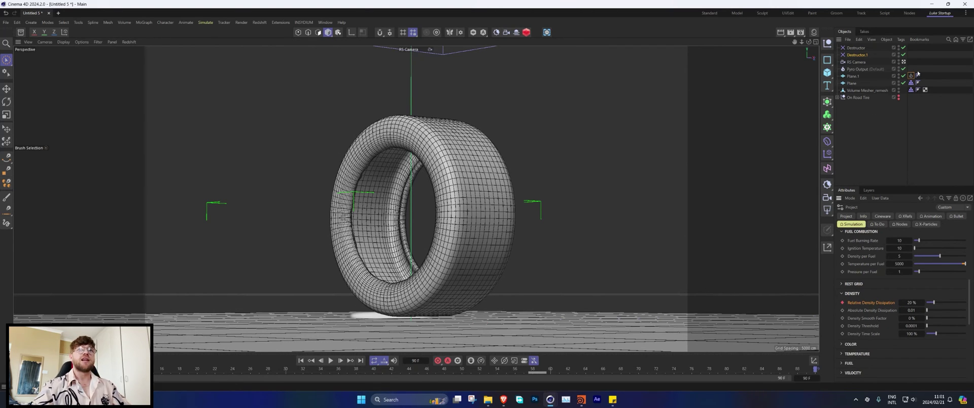
- Hide the Volume Mesher collider, show the On Road Tire model, and replay the simulation up to frame 59
click(899, 90)
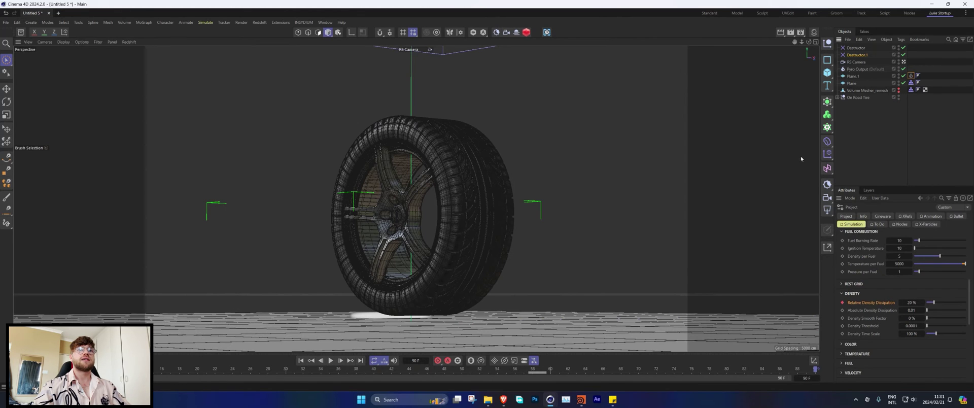
click(330, 360)
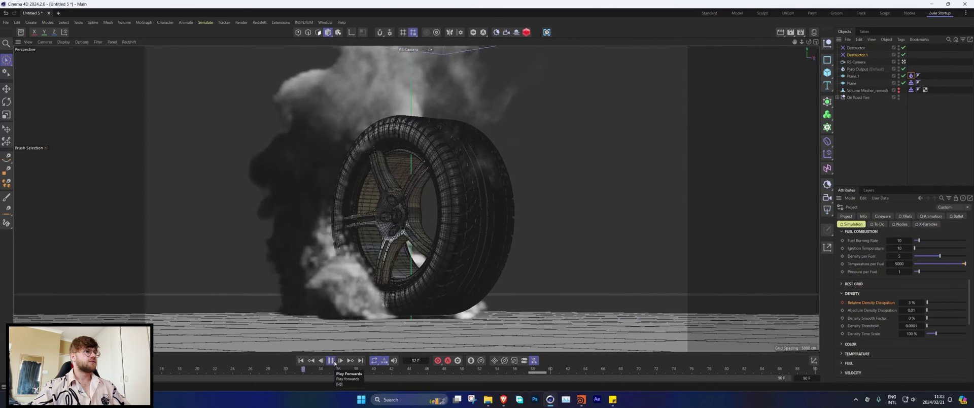
click(334, 363)
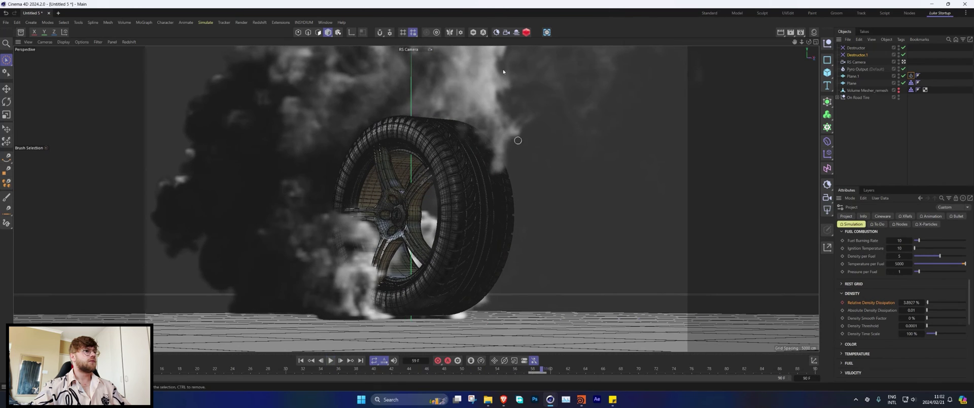
- Examine the smoke around the tire from several angles outside the camera, review the Pyro voxel size, and return to the camera view
middle_click(384, 180)
middle_click(563, 145)
alt+drag(467, 169, 468, 217)
scroll(474, 179, up, 5)
alt+drag(539, 200, 476, 202)
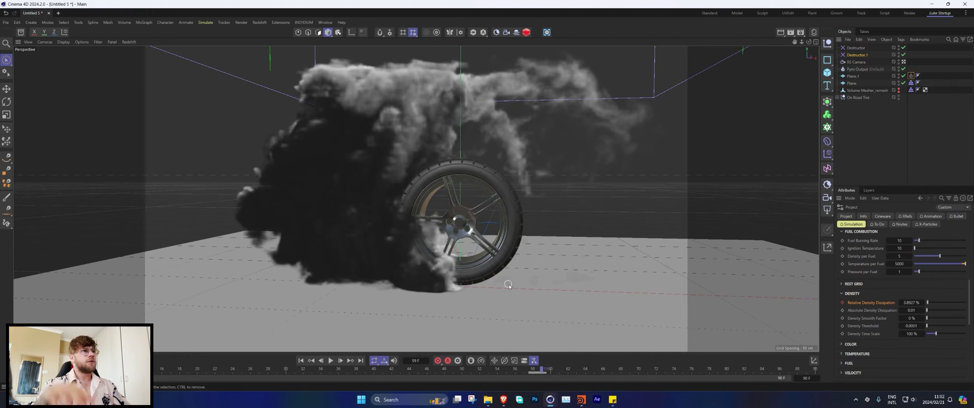
alt+drag(510, 161, 469, 165)
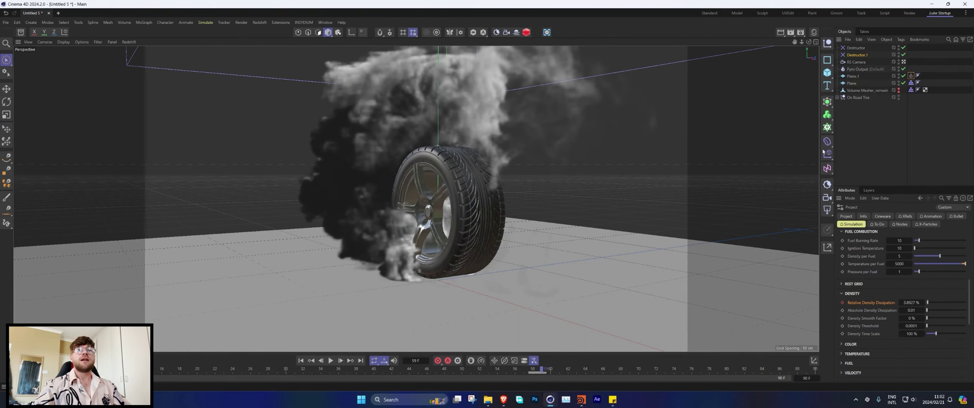
scroll(894, 284, up, 5)
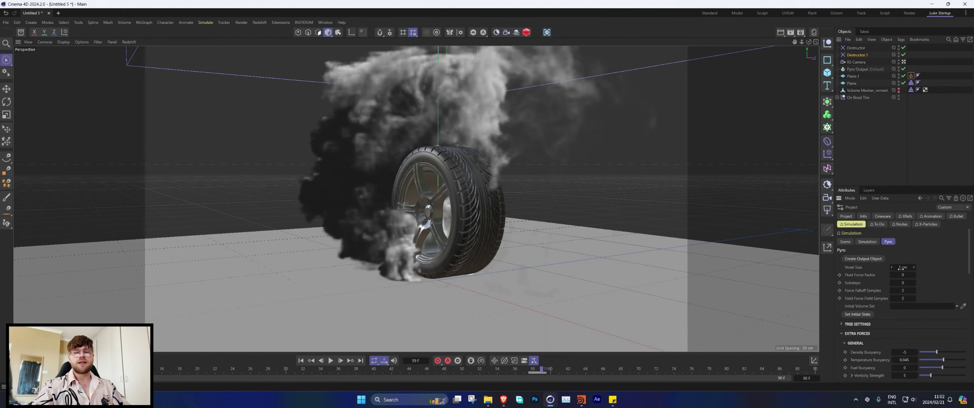
middle_click(438, 199)
middle_click(240, 130)
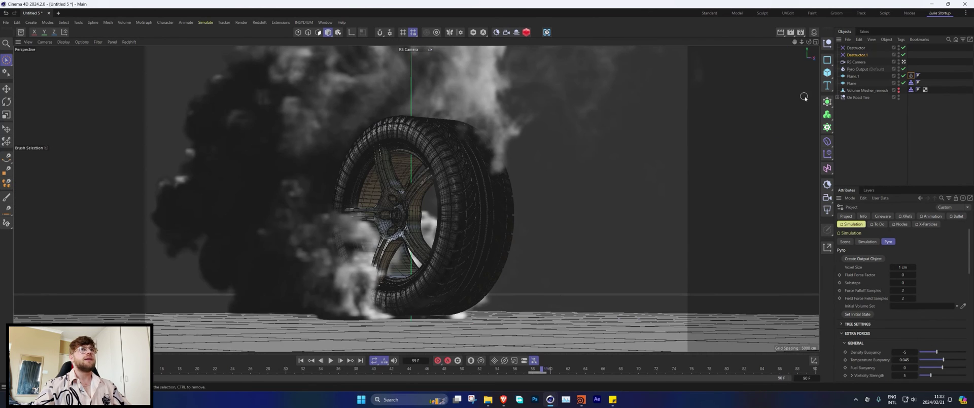
- Open the Redshift RenderView beside the camera view
click(939, 13)
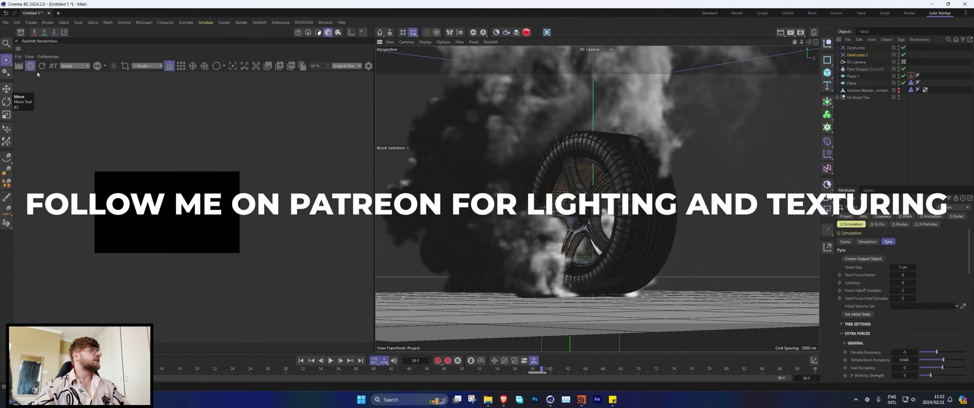
scroll(173, 221, up, 2)
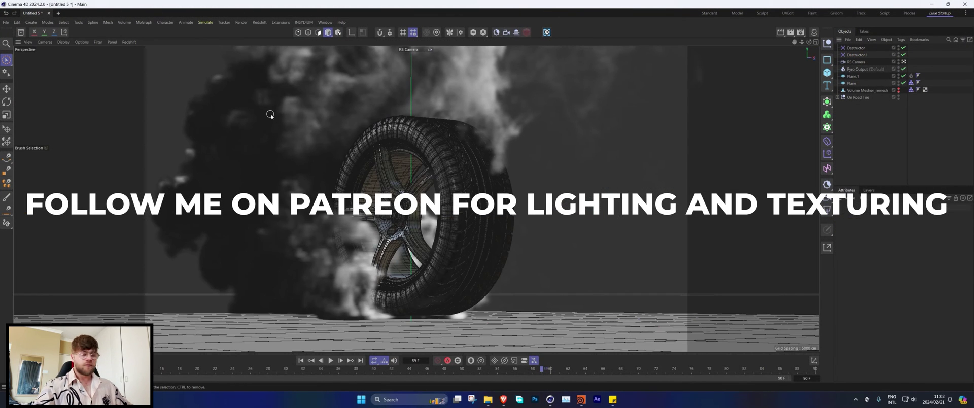